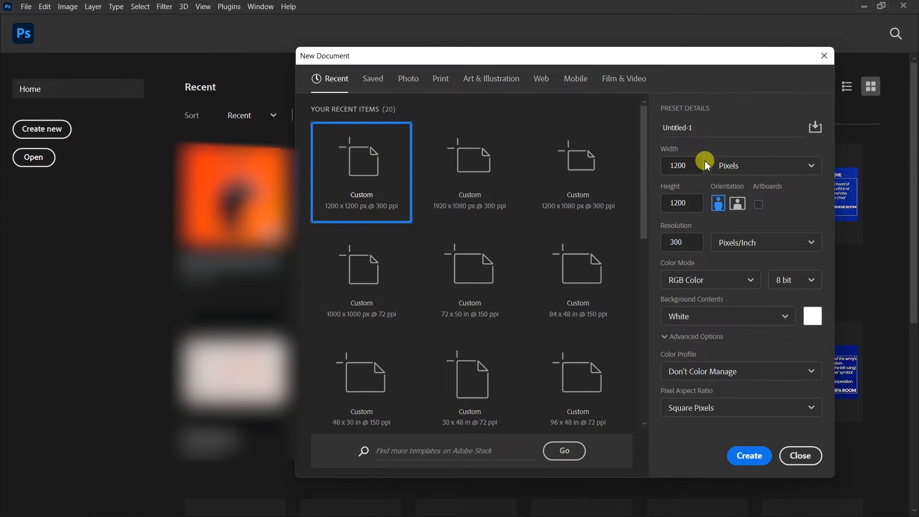
Create a new document of 1200 x 1200 pixels with a resolution of 150 pixels/inch.
drag(695, 167, 665, 167)
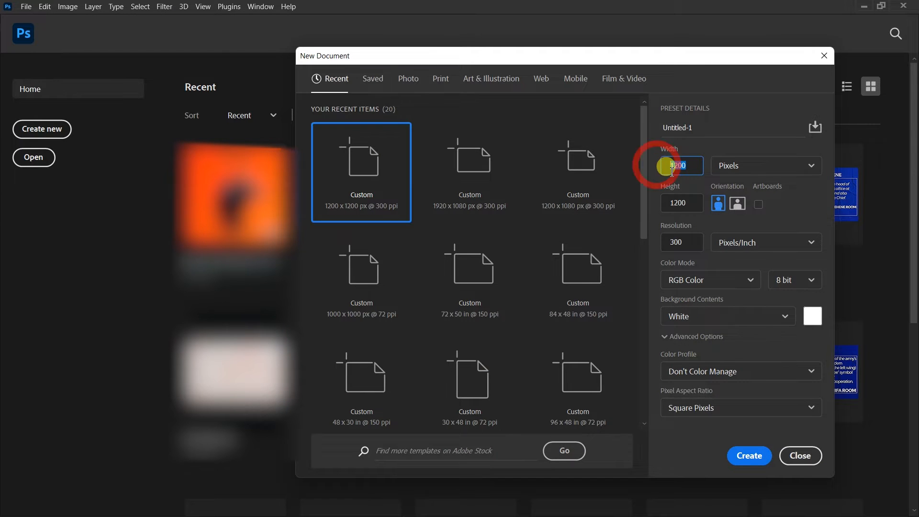
drag(690, 203, 667, 203)
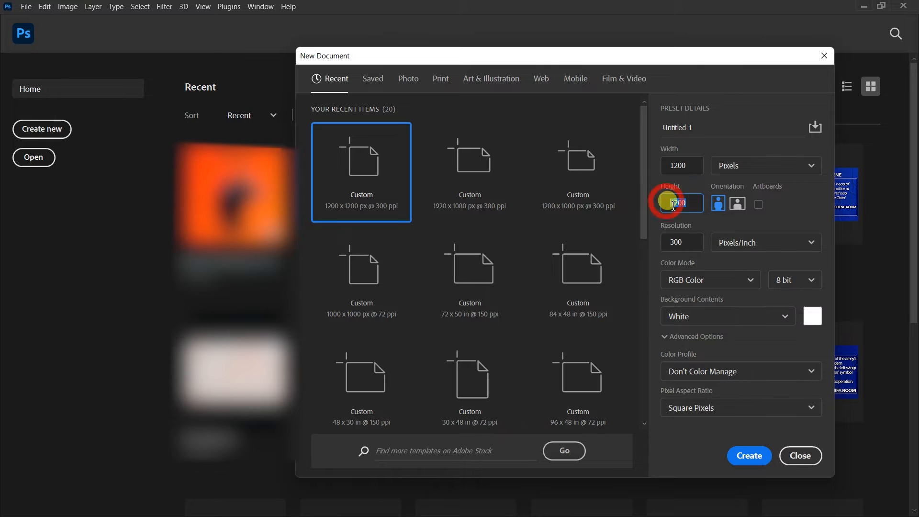
drag(688, 243, 668, 243)
text(150)
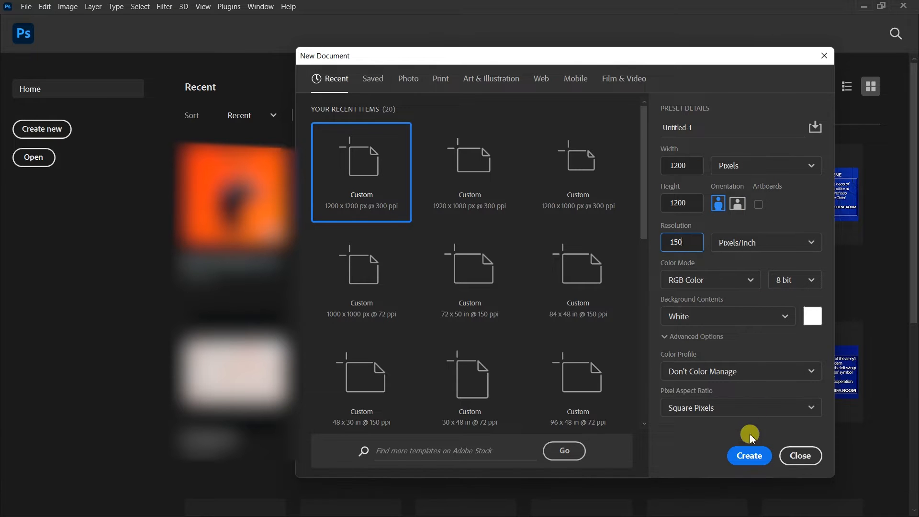
click(750, 455)
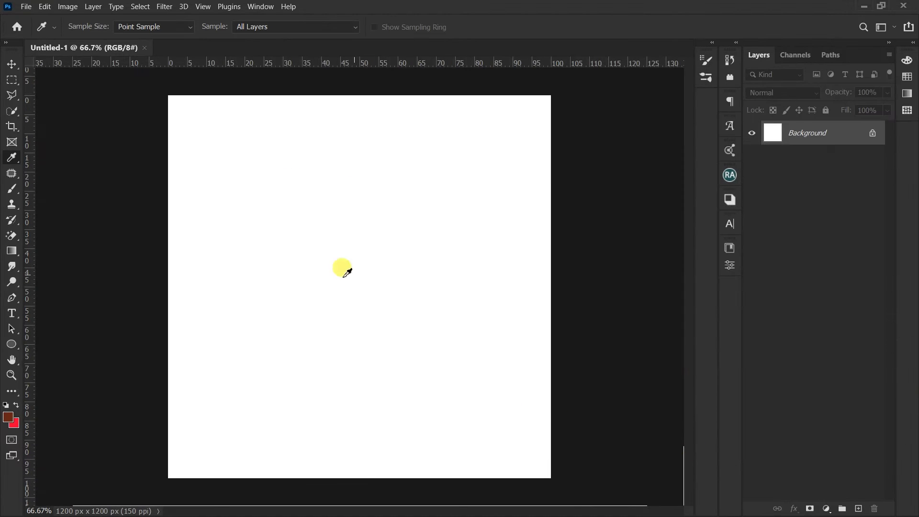
Place the embedded image "glued paper 1 by freeject.net.png" and scale it around its center to about 20.76% so it covers the canvas.
click(27, 7)
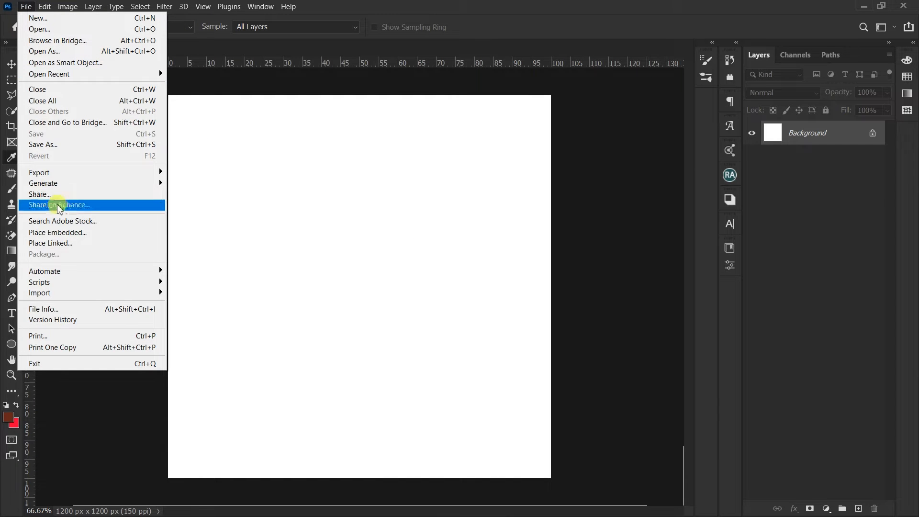
click(57, 232)
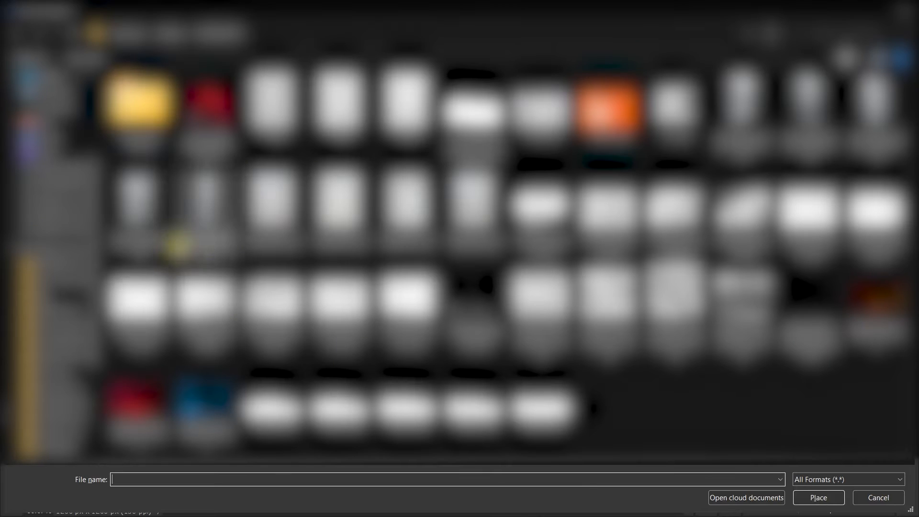
click(274, 205)
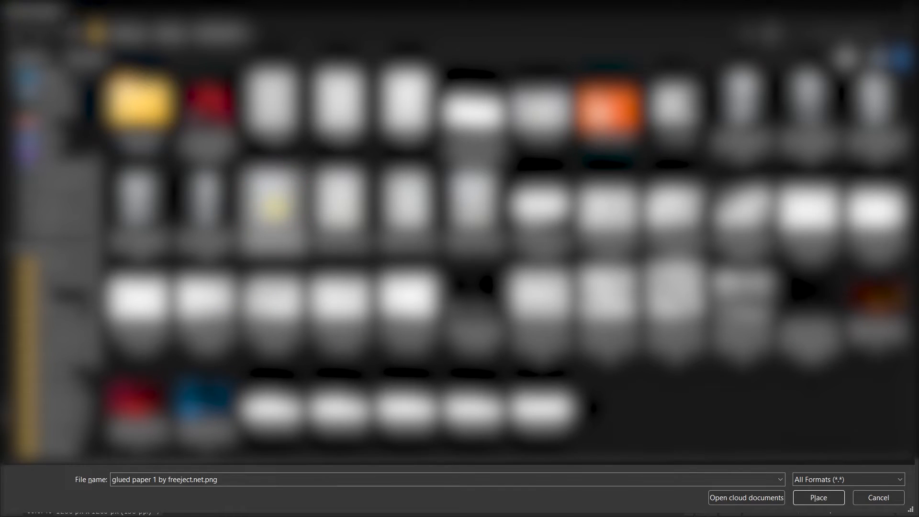
double_click(274, 205)
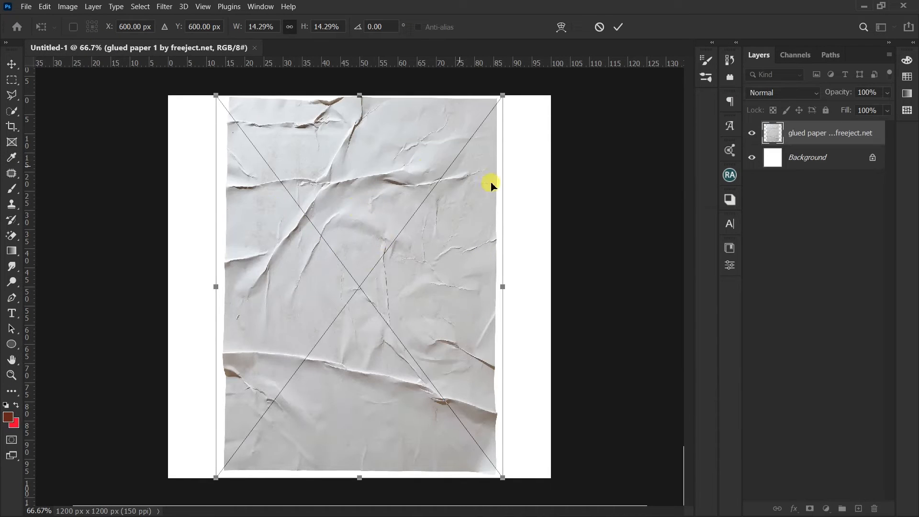
key(alt)
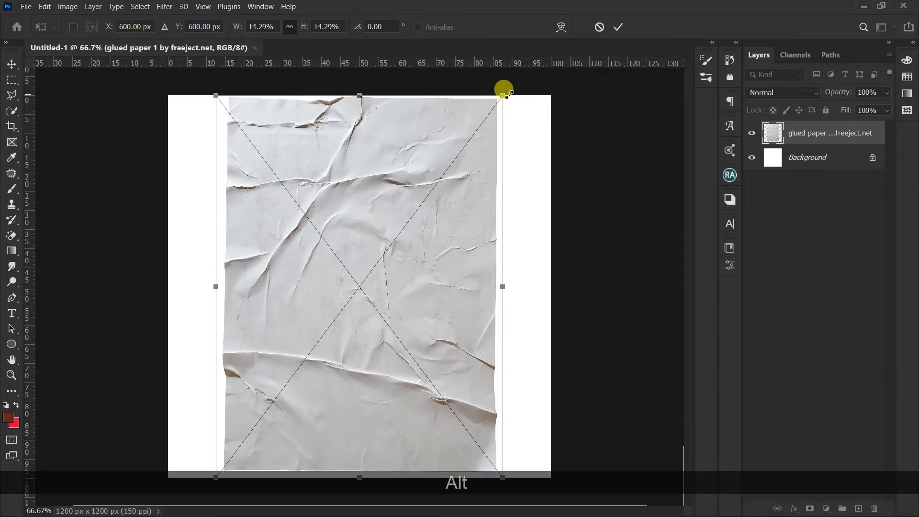
drag(502, 93, 675, 86)
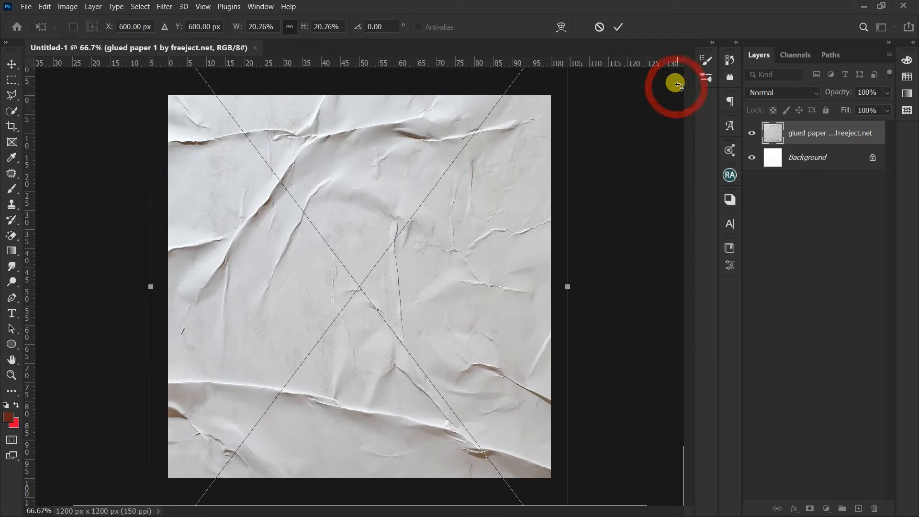
click(620, 27)
key(i)
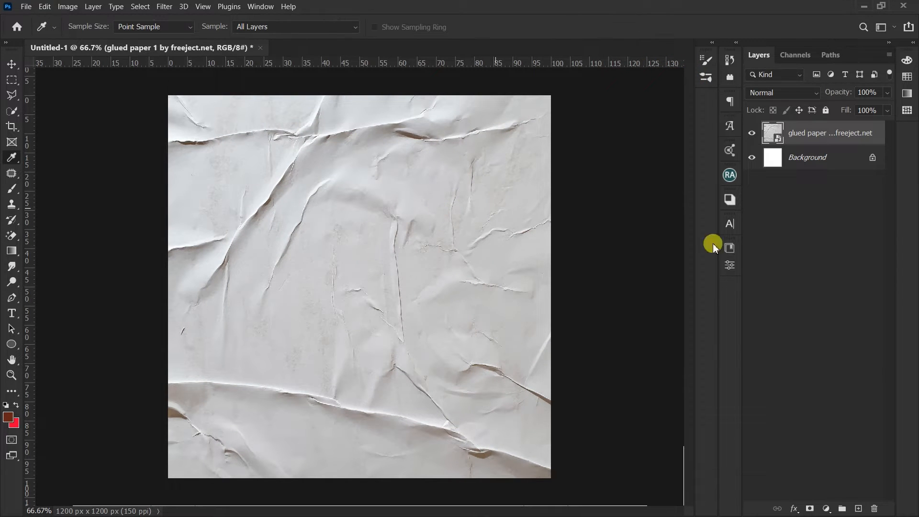
Add a Solid Color fill layer in dark red #731301 above the glued paper layer.
click(826, 509)
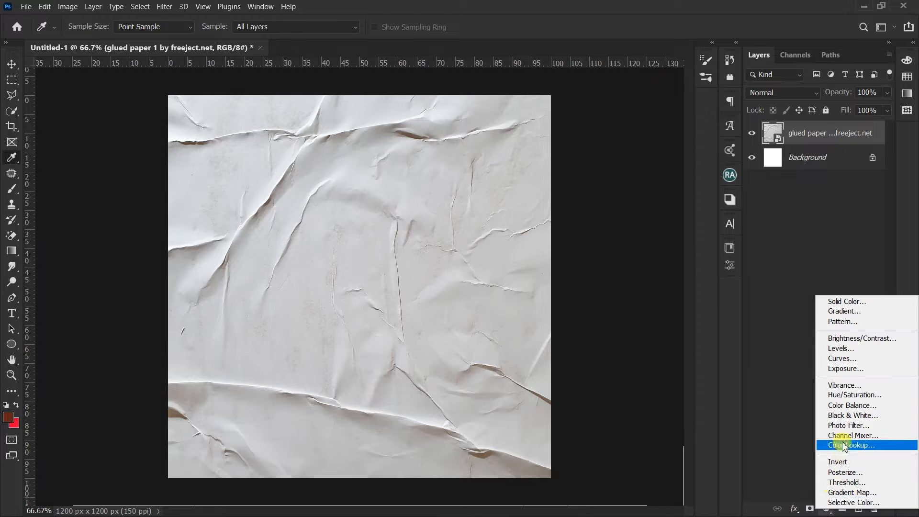
click(838, 302)
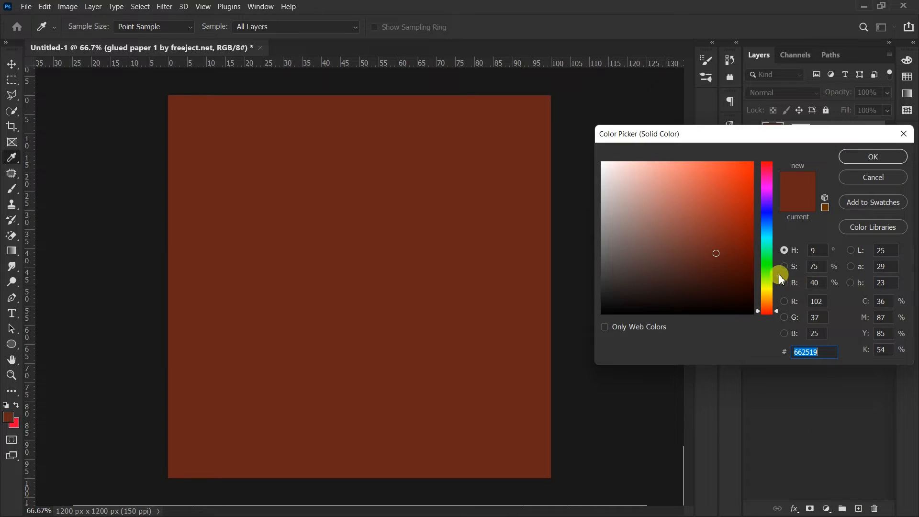
mouse_move(737, 247)
mouse_down()
mouse_move(734, 203)
mouse_move(754, 261)
mouse_move(754, 246)
mouse_up()
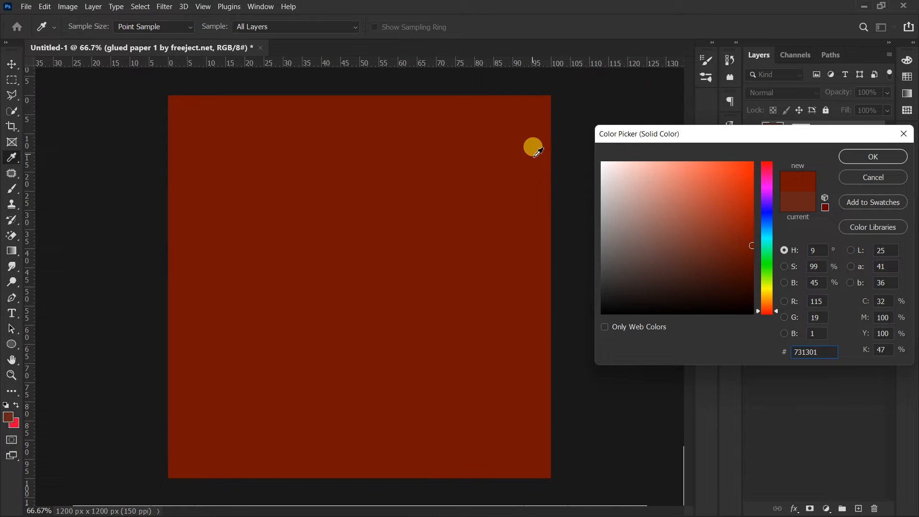
click(880, 160)
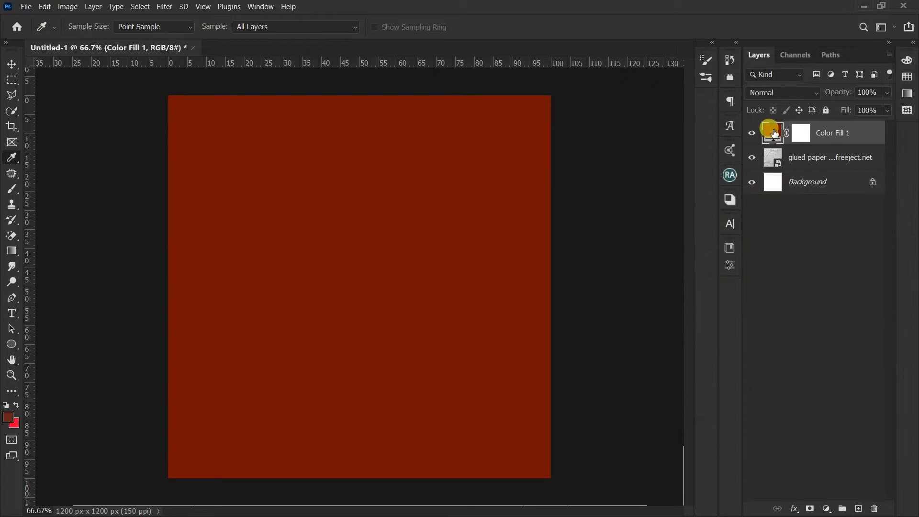
Compare the canvas with and without the color fill, and set the fill layer's blend mode to Multiply.
click(754, 133)
click(753, 131)
click(789, 97)
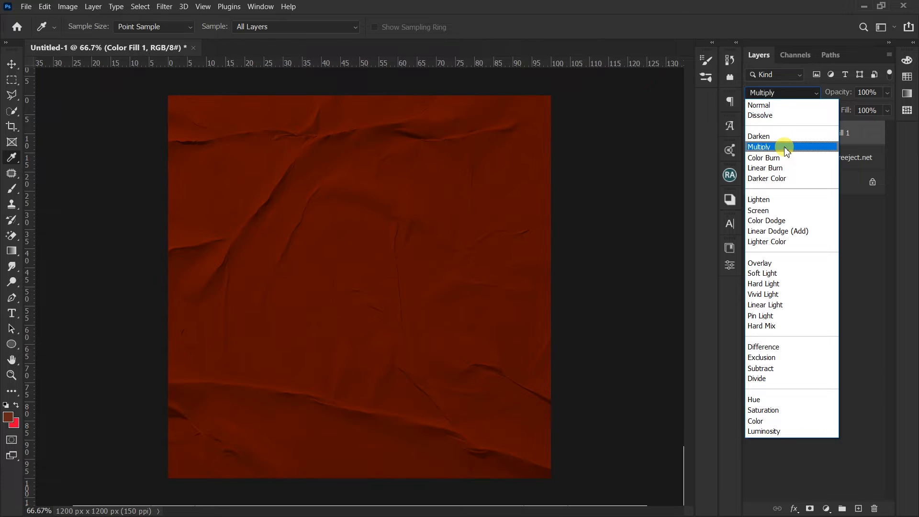
click(787, 148)
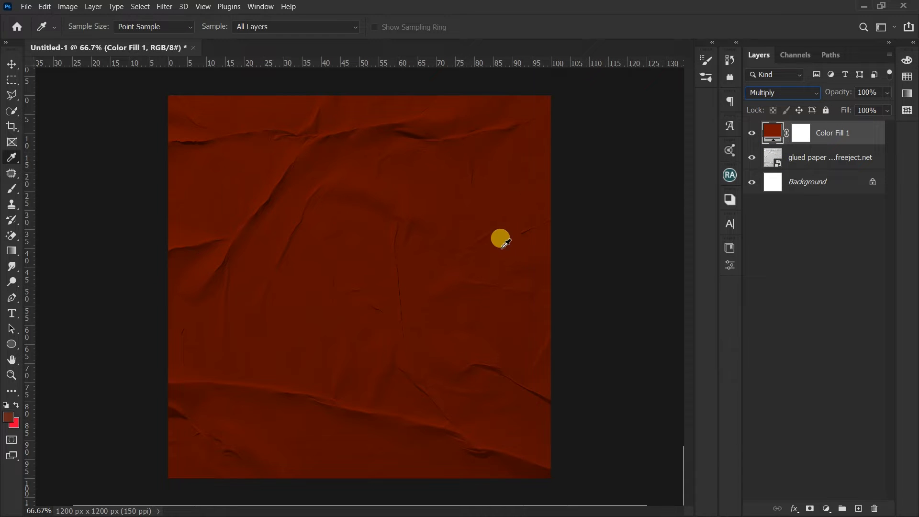
Brighten the fill layer's color to about #a11c03 and compare the paper texture with and without it.
double_click(769, 134)
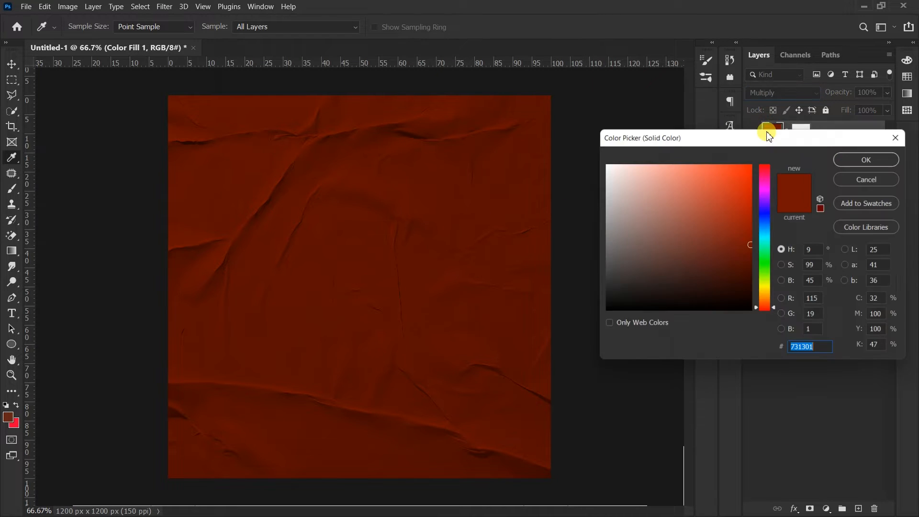
click(753, 226)
drag(753, 226, 752, 217)
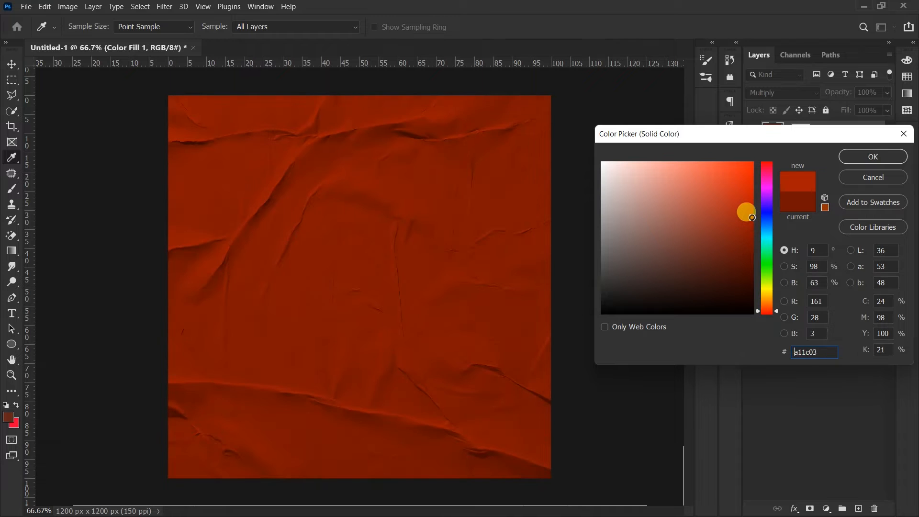
click(850, 158)
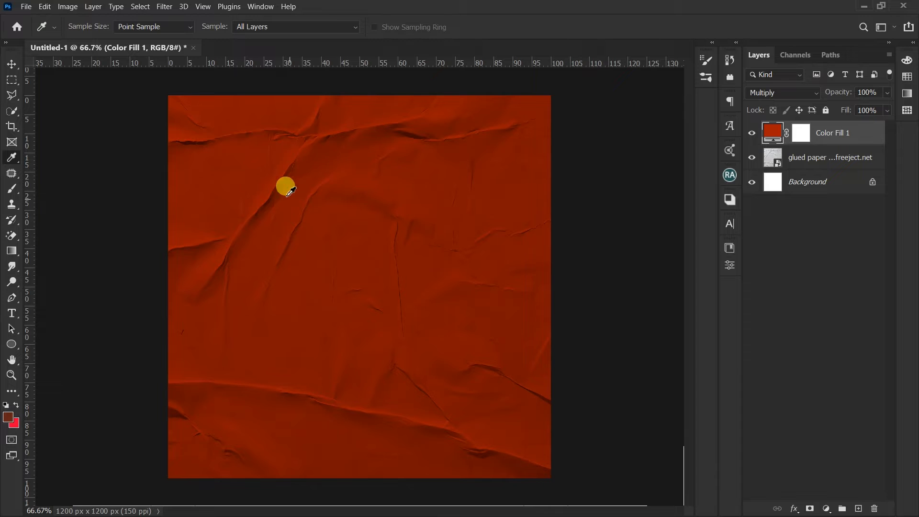
click(753, 133)
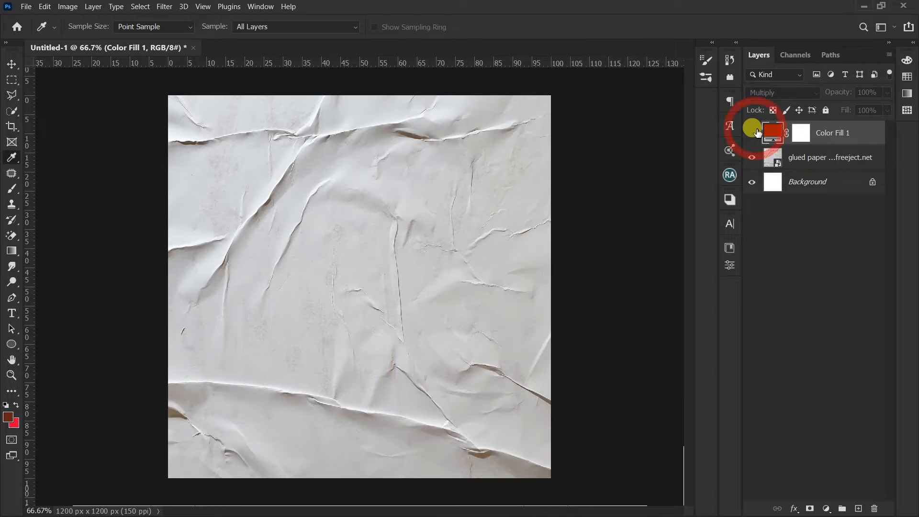
click(753, 133)
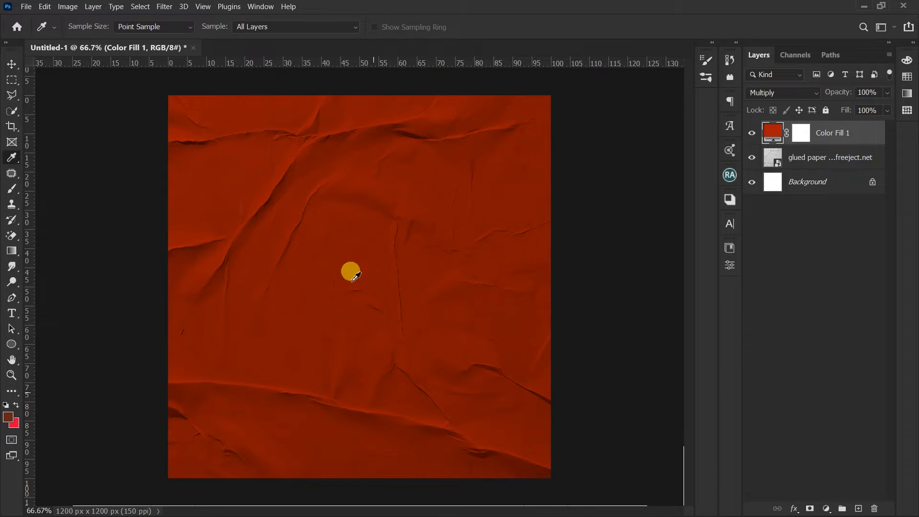
Place the embedded image "cristiano-ronaldo-png-transparent-image-10.png" from the RONALDO folder on the desktop.
click(26, 6)
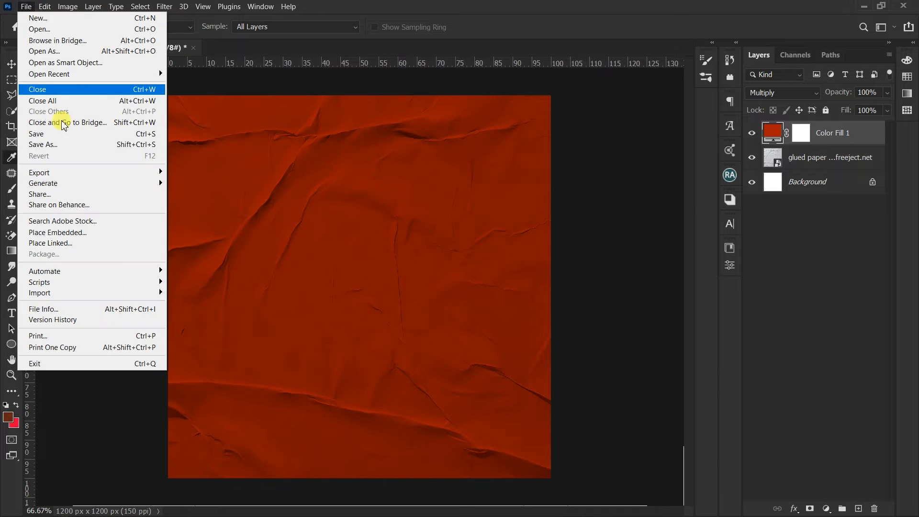
click(57, 233)
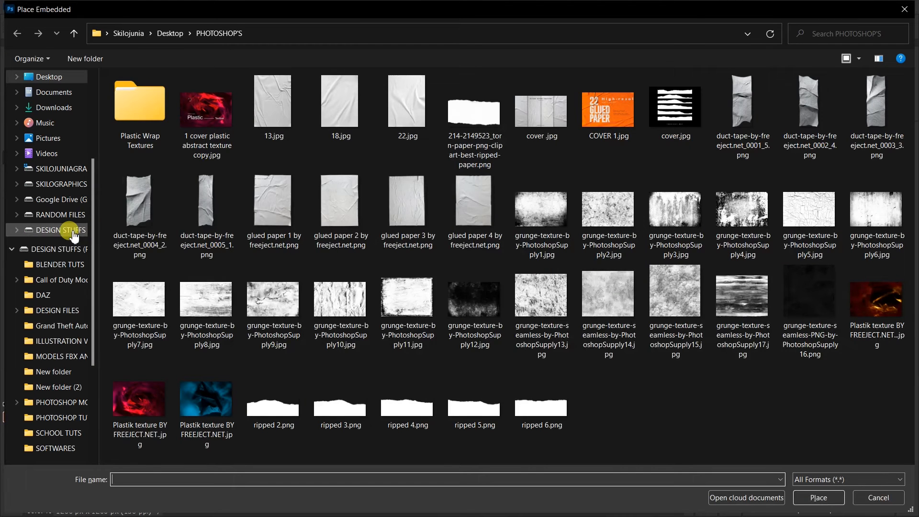
click(58, 84)
scroll(215, 129, up, 5)
double_click(291, 133)
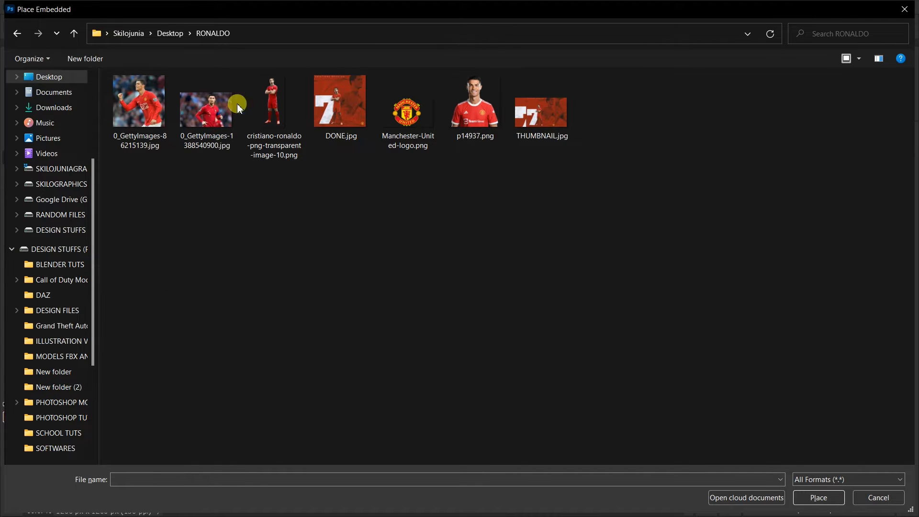
click(280, 92)
double_click(280, 92)
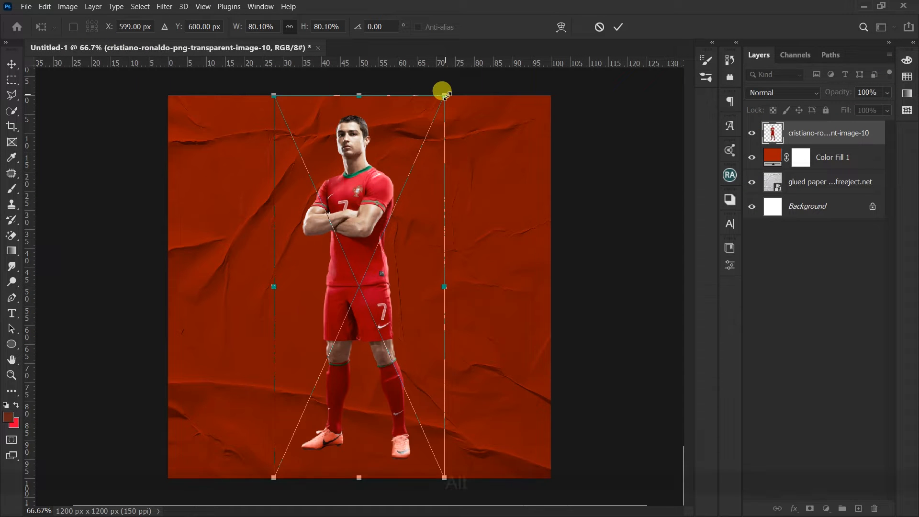
Scale the player image around its center to about 52.31% and position it in the lower middle of the canvas.
key(alt)
drag(445, 95, 415, 162)
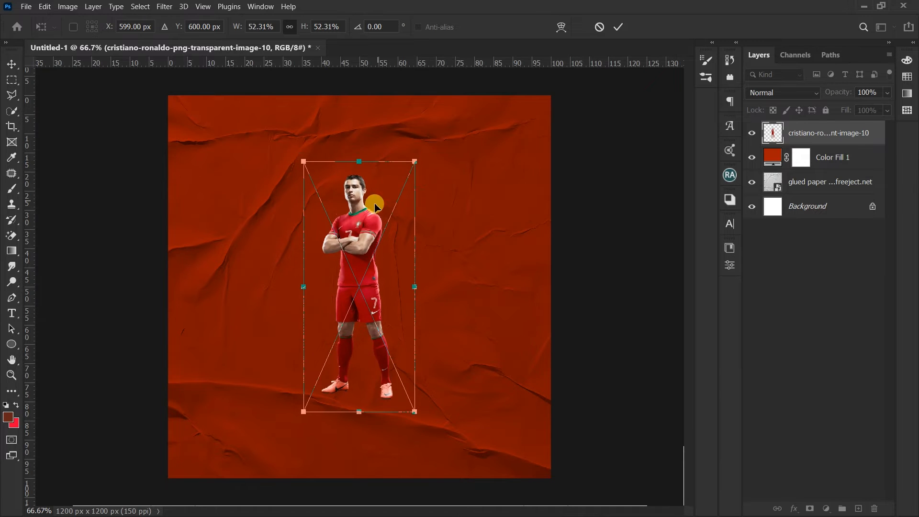
drag(369, 225, 347, 291)
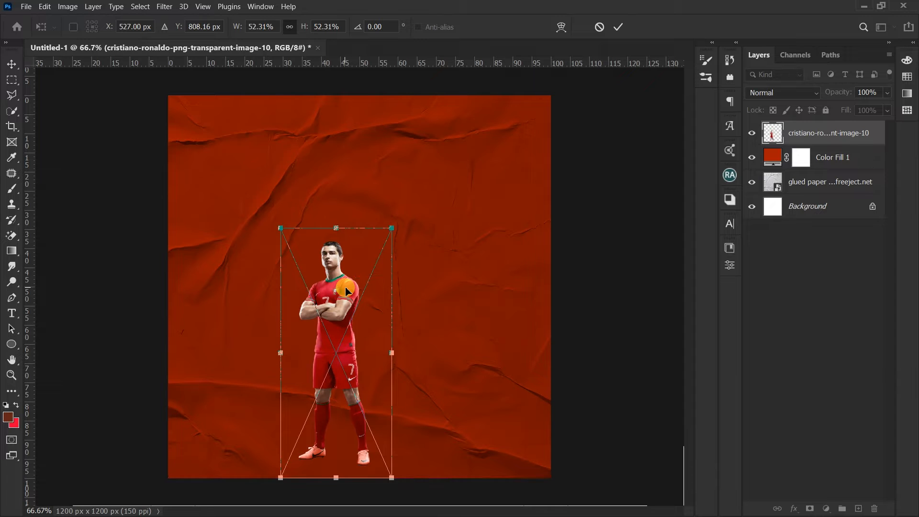
key(Return)
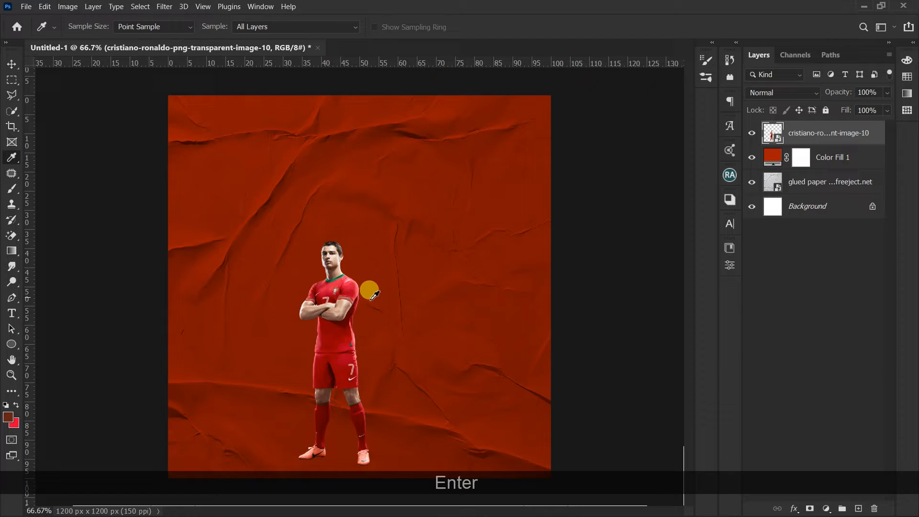
key(v)
mouse_move(347, 305)
mouse_down()
mouse_move(364, 307)
mouse_move(351, 299)
mouse_up()
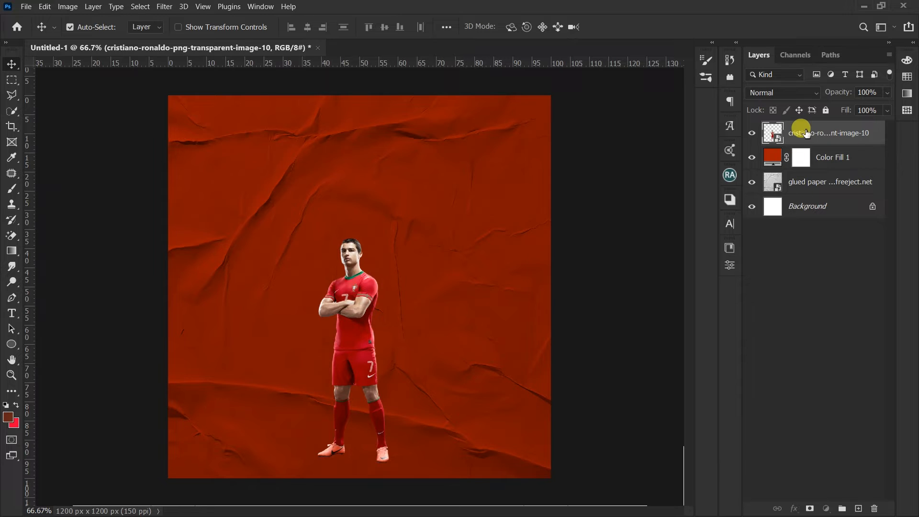
Add a Brightness/Contrast adjustment layer above the player image and clip it to that layer.
click(827, 509)
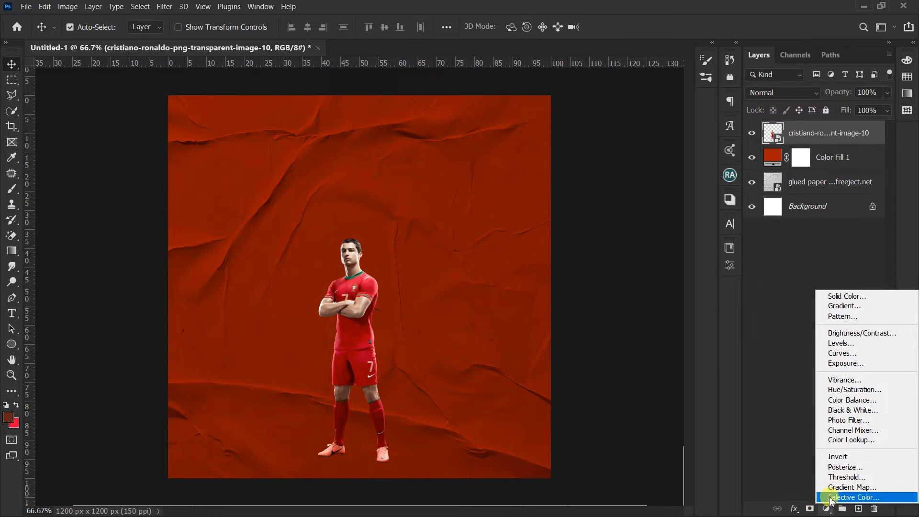
click(839, 335)
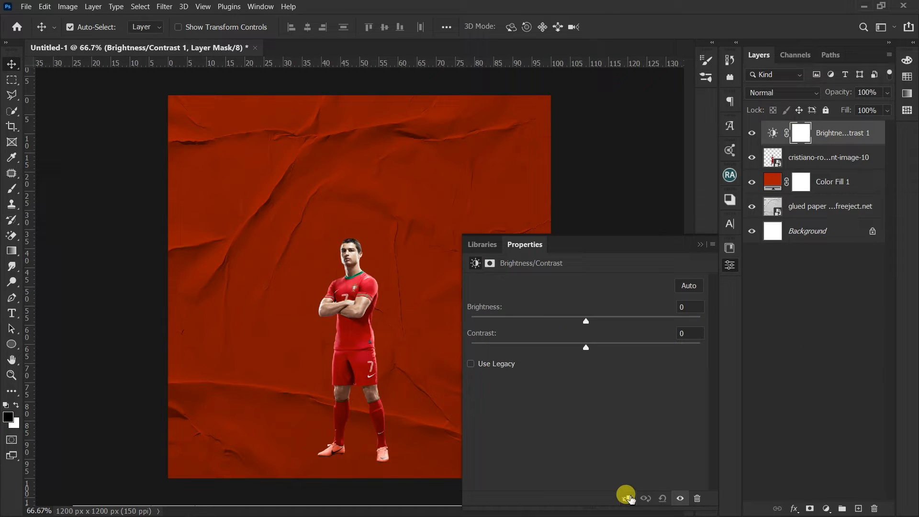
click(628, 498)
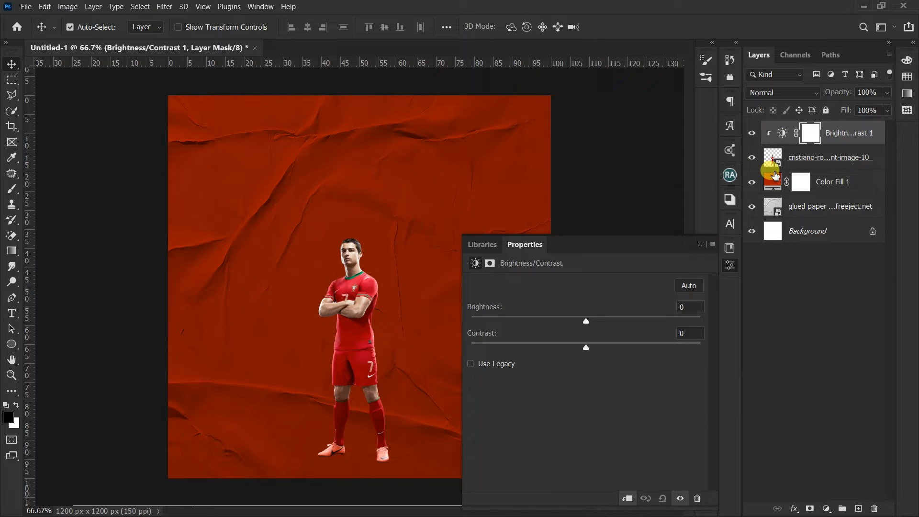
click(627, 499)
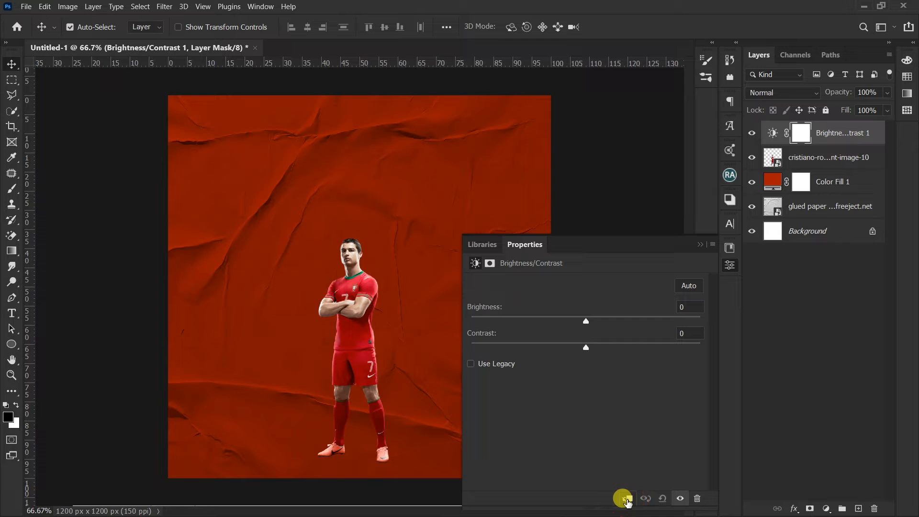
click(627, 500)
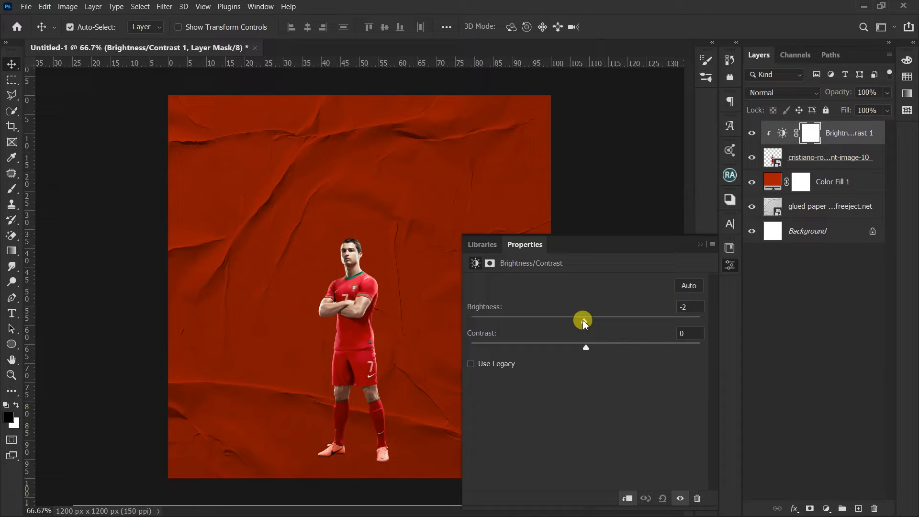
Darken the player with the clipped Brightness/Contrast adjustment, using a brightness of about -70 and a contrast of 26.
drag(575, 322, 566, 322)
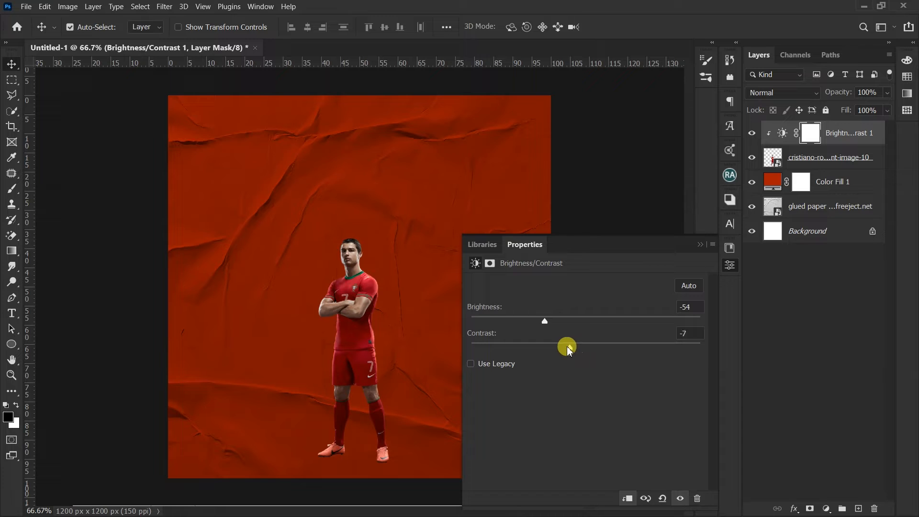
drag(554, 347, 608, 343)
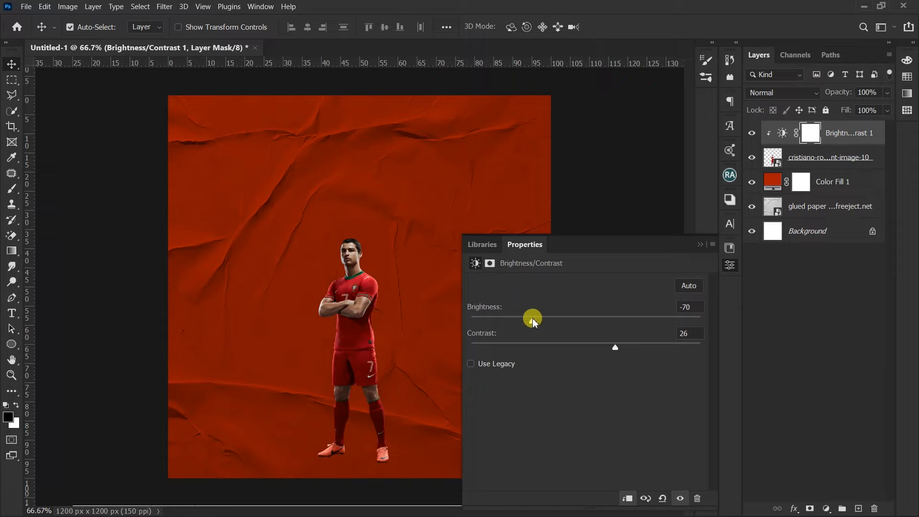
click(699, 245)
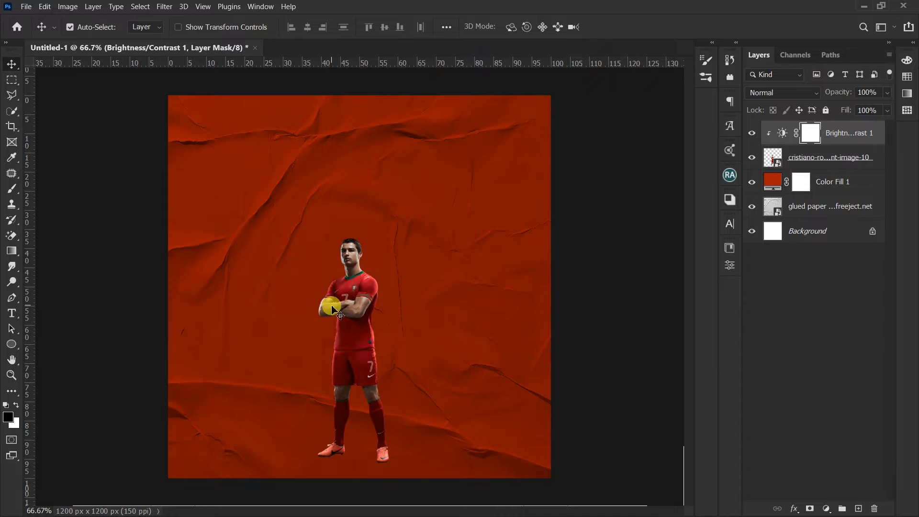
Draw a thin black ellipse without stroke, about 324 x 6 px, across the player's lower legs, on a layer directly above Color Fill 1.
scroll(335, 313, up, 2)
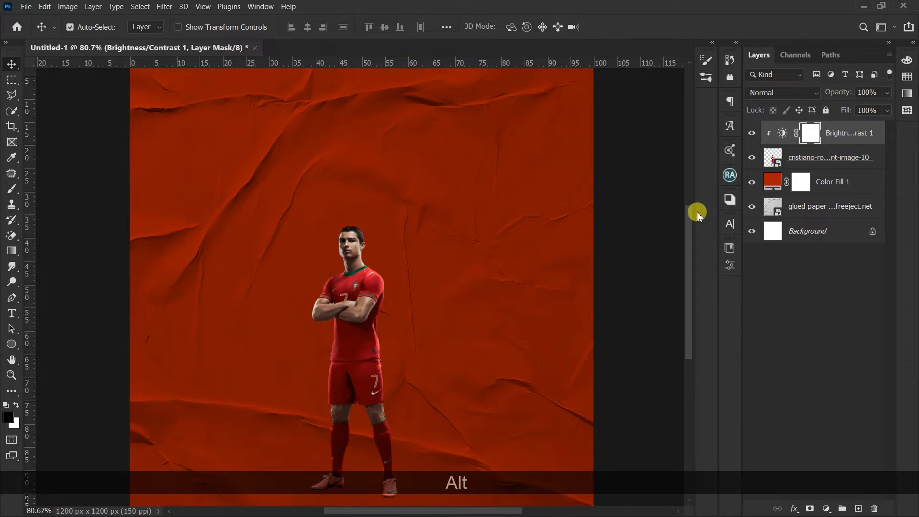
drag(693, 215, 692, 236)
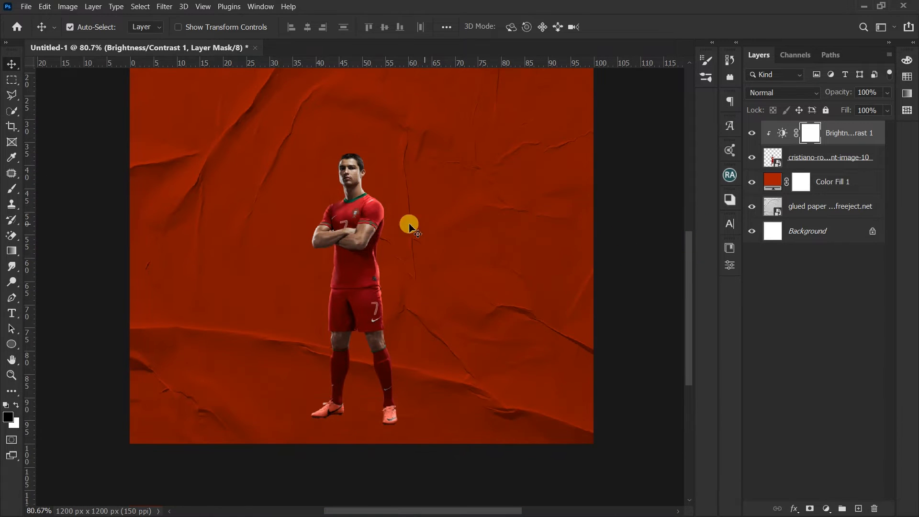
click(12, 346)
click(822, 181)
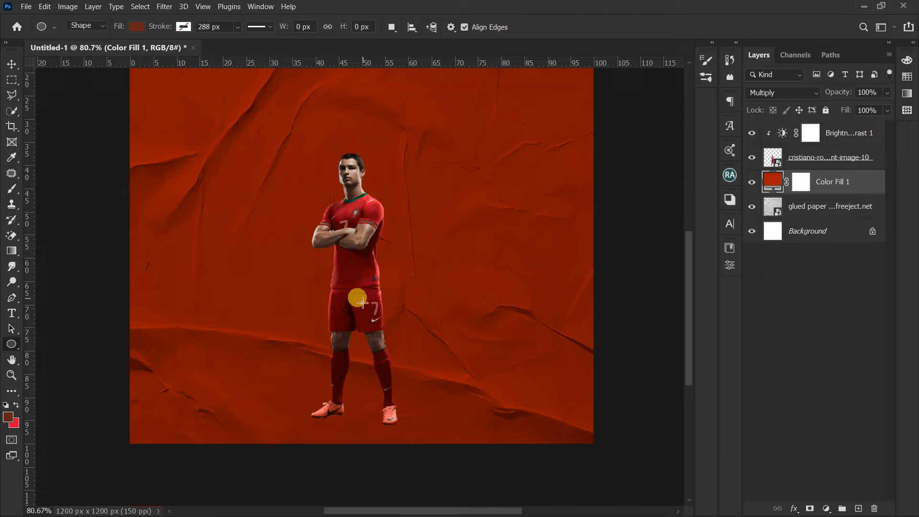
click(137, 26)
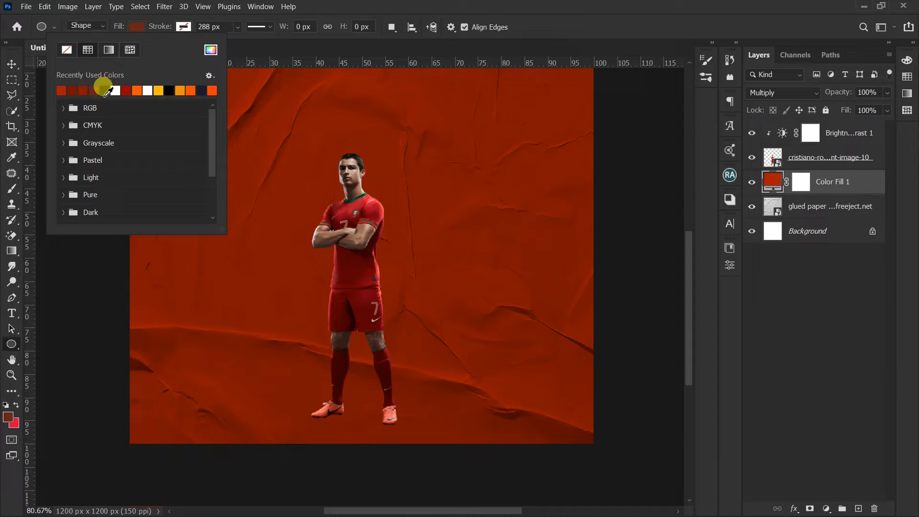
click(105, 91)
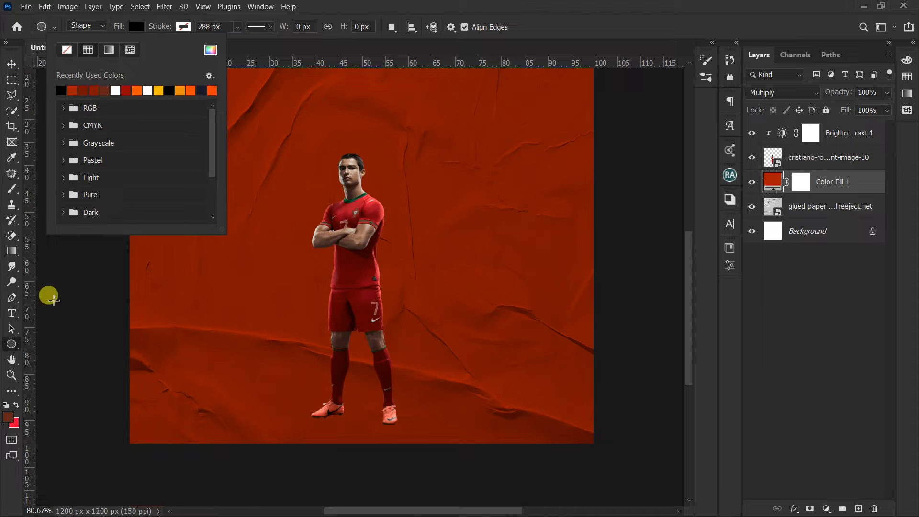
drag(286, 371, 337, 370)
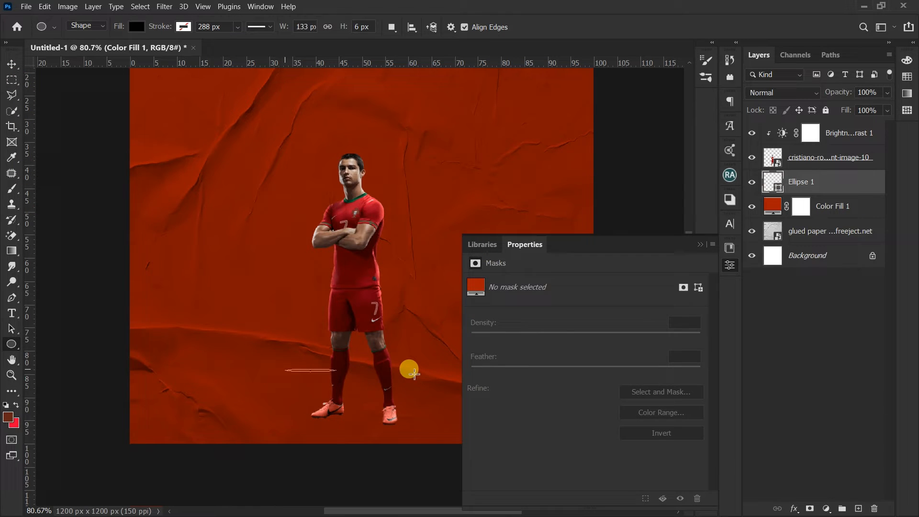
drag(414, 374, 411, 370)
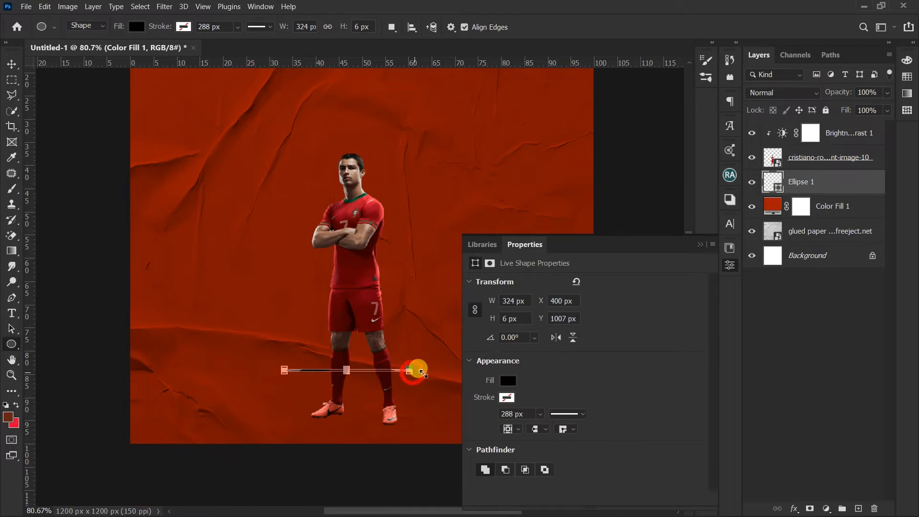
click(701, 244)
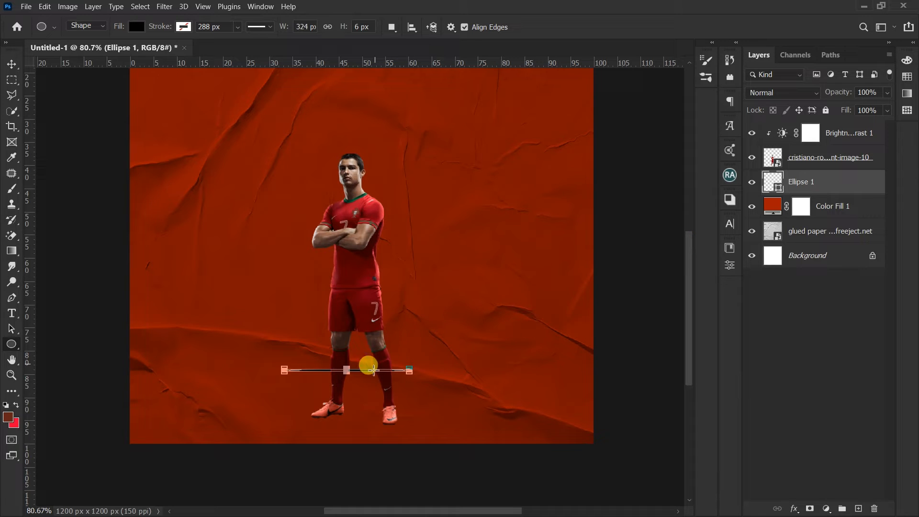
key(Return)
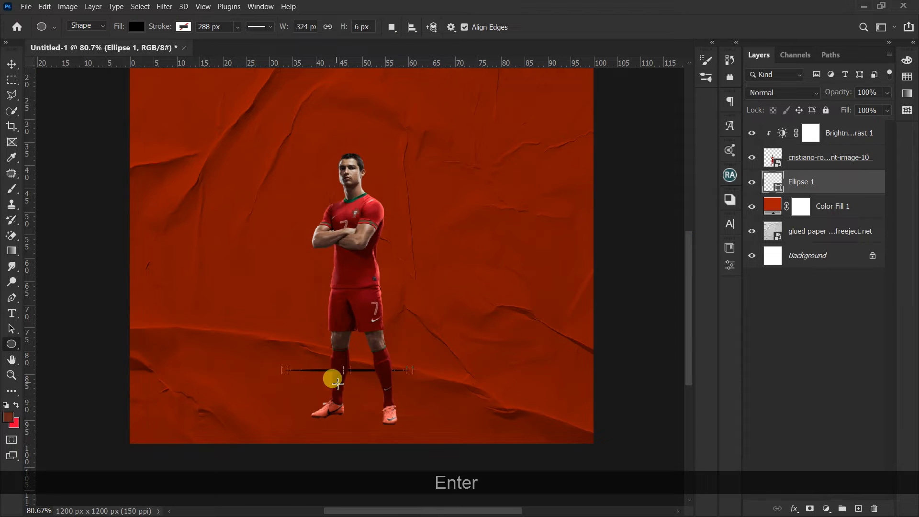
Move the black ellipse under the player's feet and reshape it into a narrower, taller oval spanning both shoes.
scroll(356, 383, up, 5)
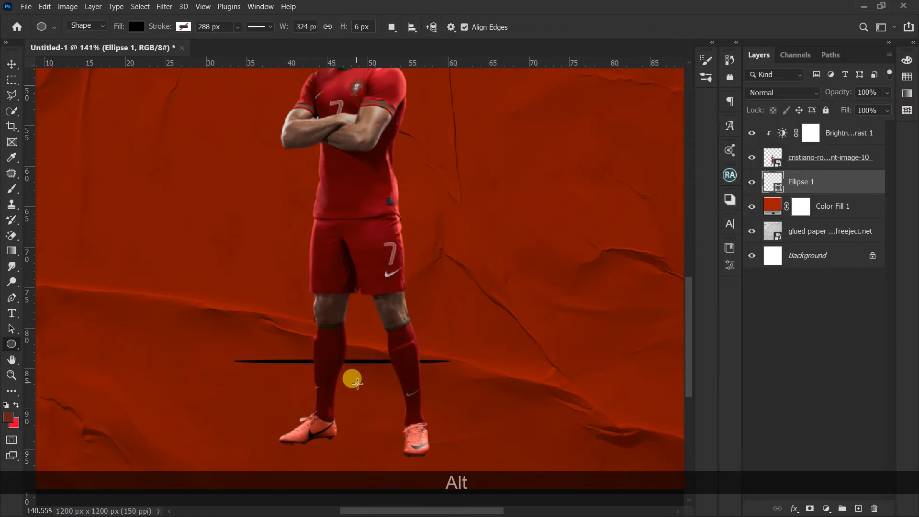
key(v)
drag(355, 363, 365, 452)
key(ctrl+t)
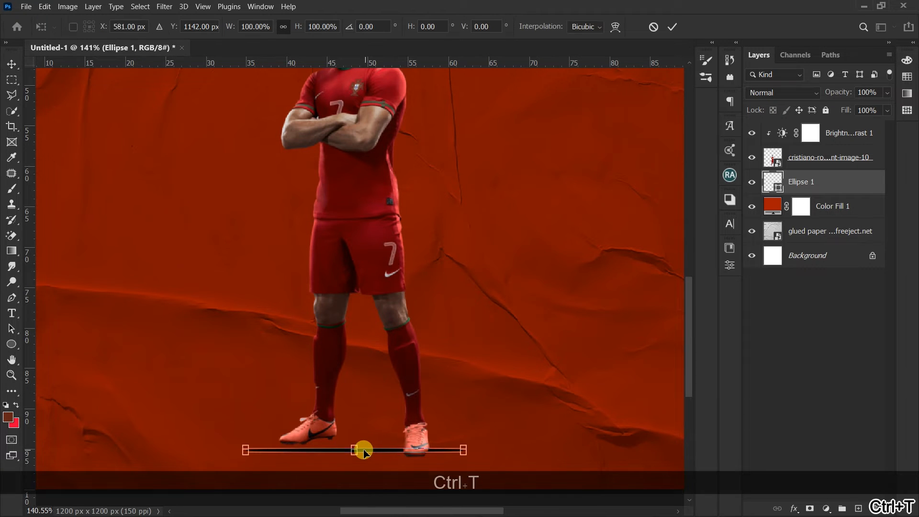
drag(354, 450, 355, 439)
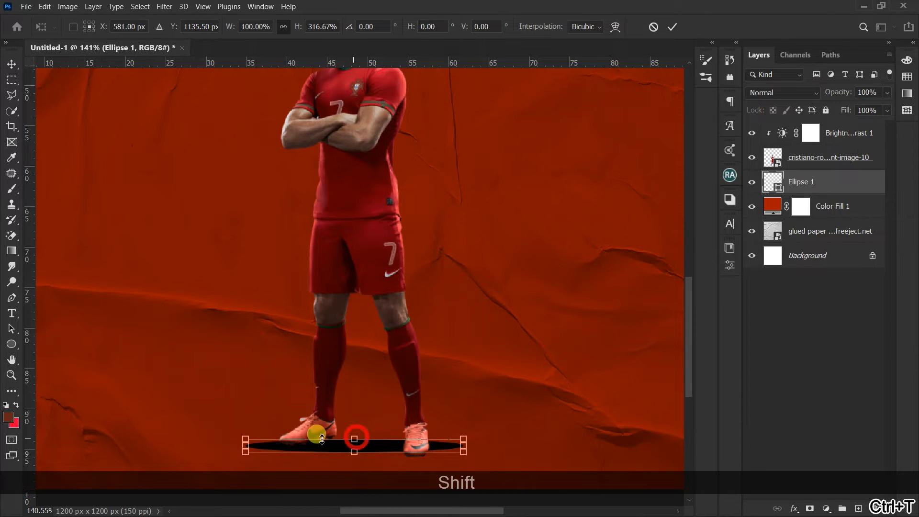
drag(245, 445, 264, 446)
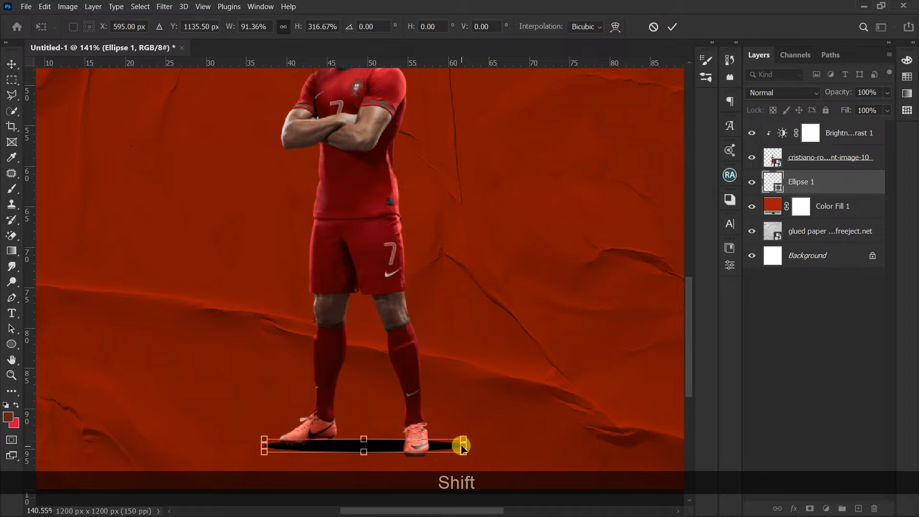
drag(467, 447, 463, 425)
drag(358, 452, 351, 453)
key(Return)
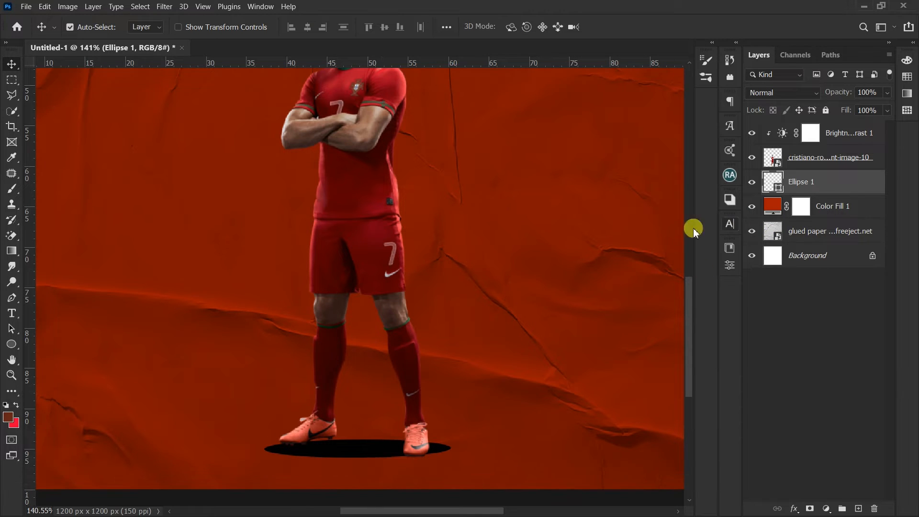
Convert the ellipse to a smart object and apply a Gaussian Blur with a 4.7 px radius.
scroll(518, 239, down, 5)
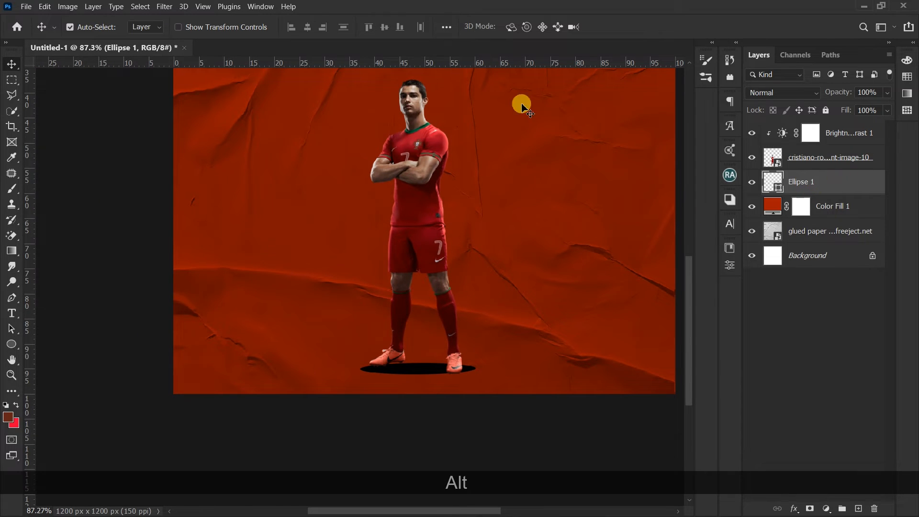
click(165, 7)
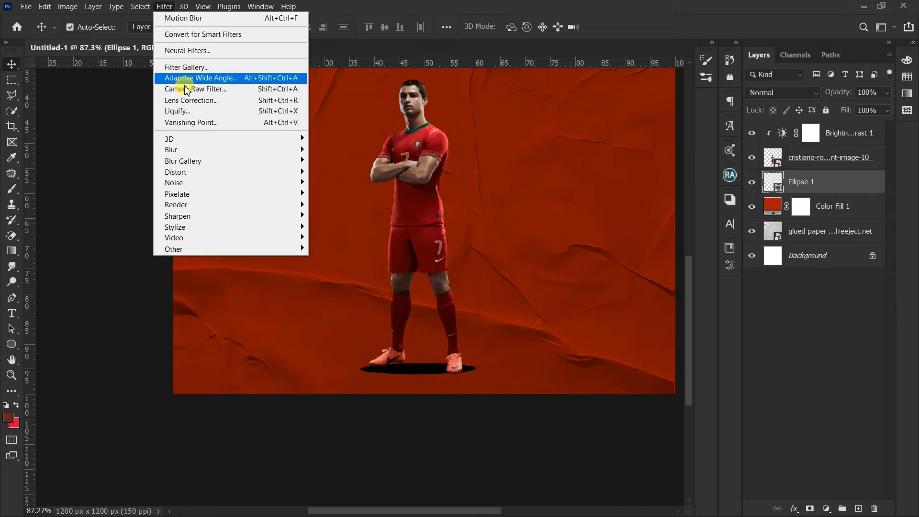
mouse_move(184, 151)
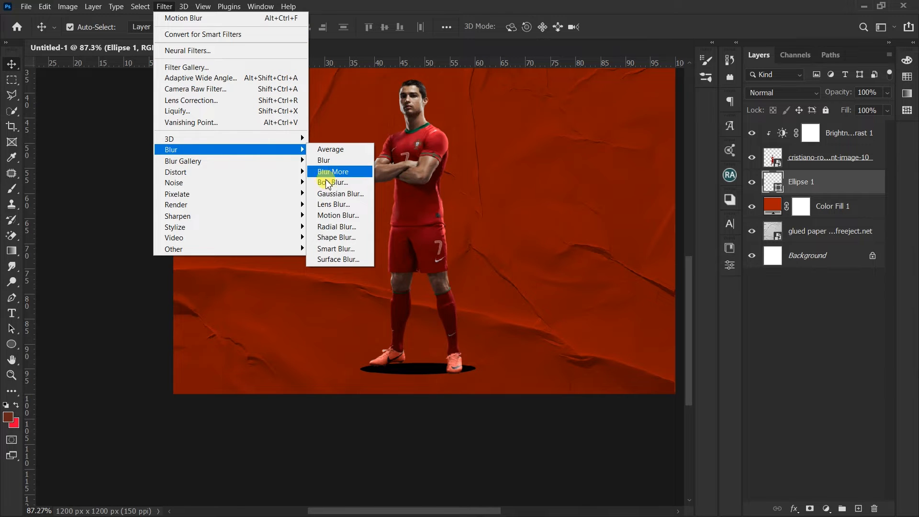
click(326, 194)
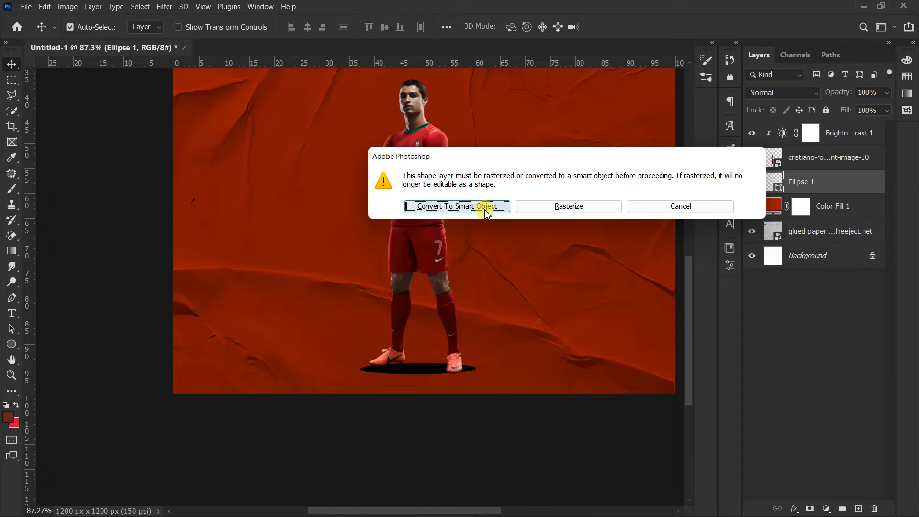
click(486, 209)
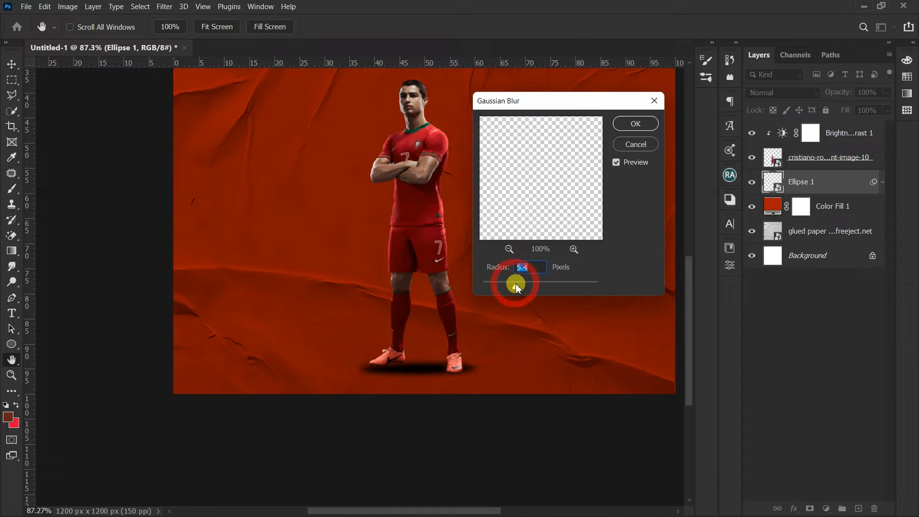
drag(516, 283, 513, 279)
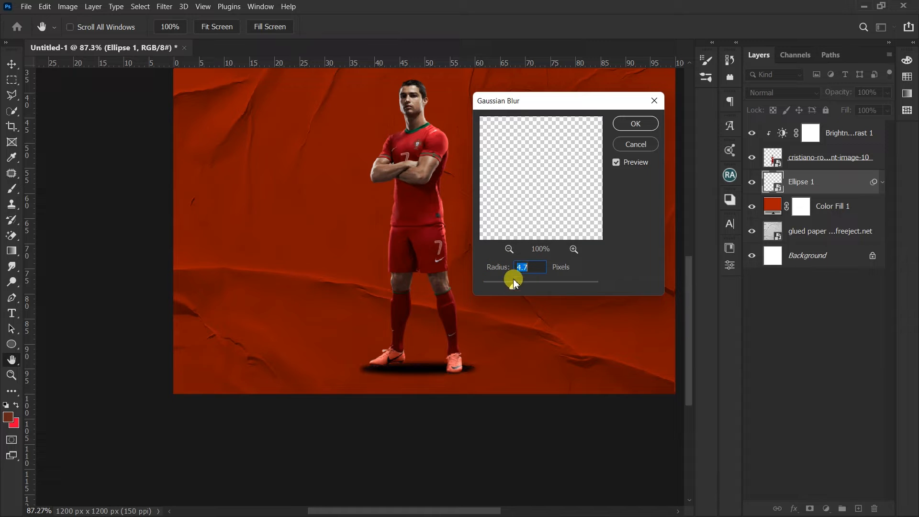
click(636, 123)
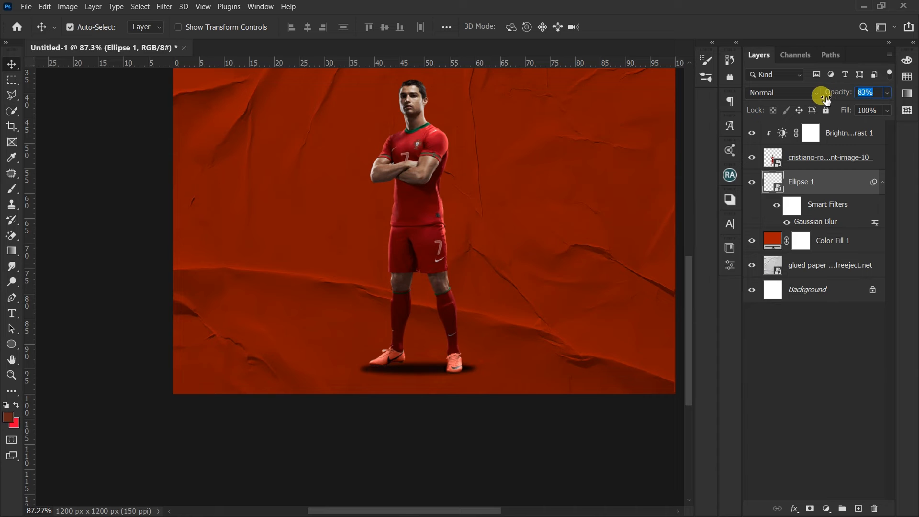
Lower the shadow ellipse's opacity to 54% and distort its upper left corner upward towards the player's shoe.
drag(819, 98, 806, 98)
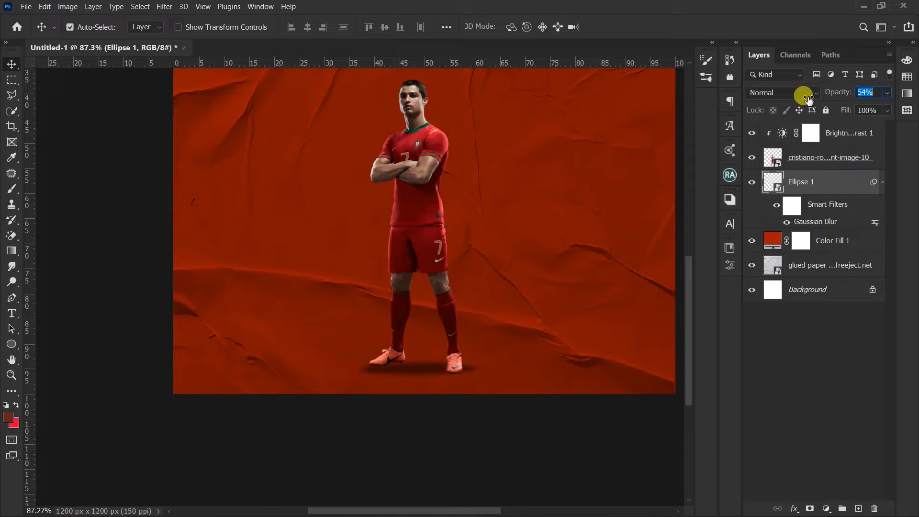
key(ctrl)
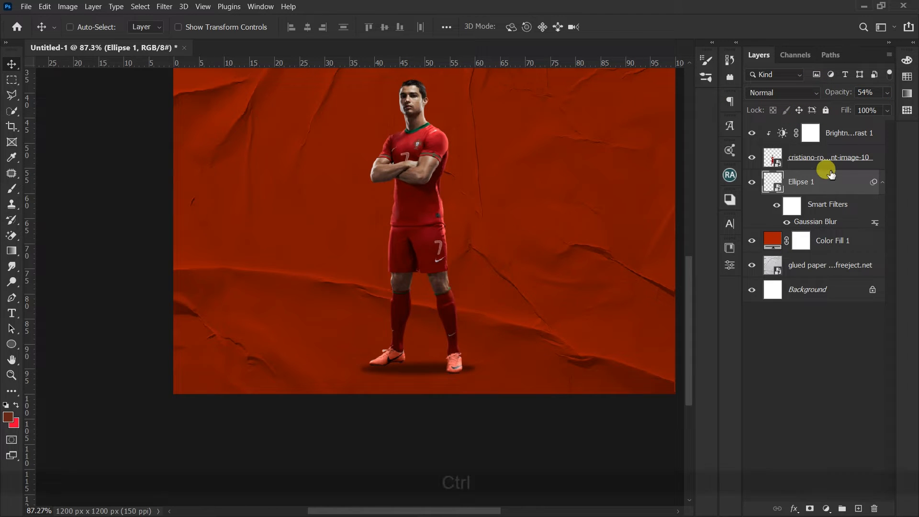
key(ctrl+t)
click(493, 220)
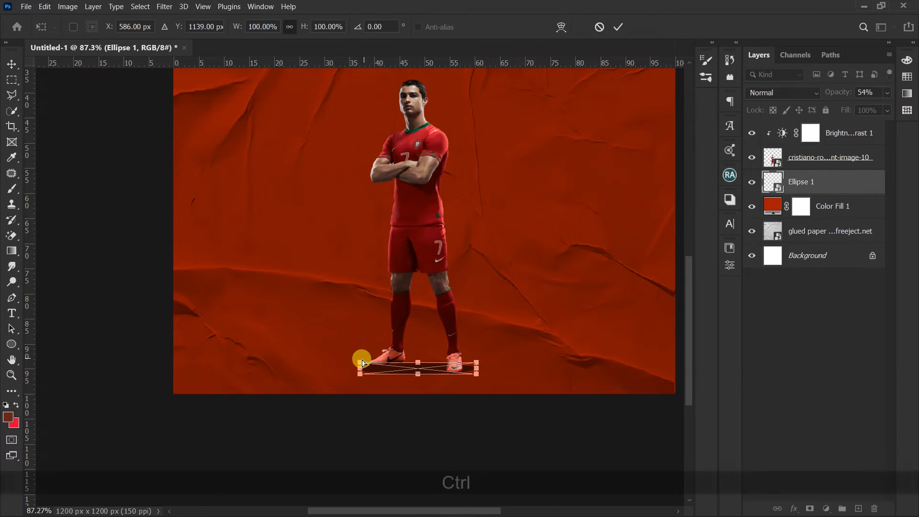
drag(368, 363, 367, 355)
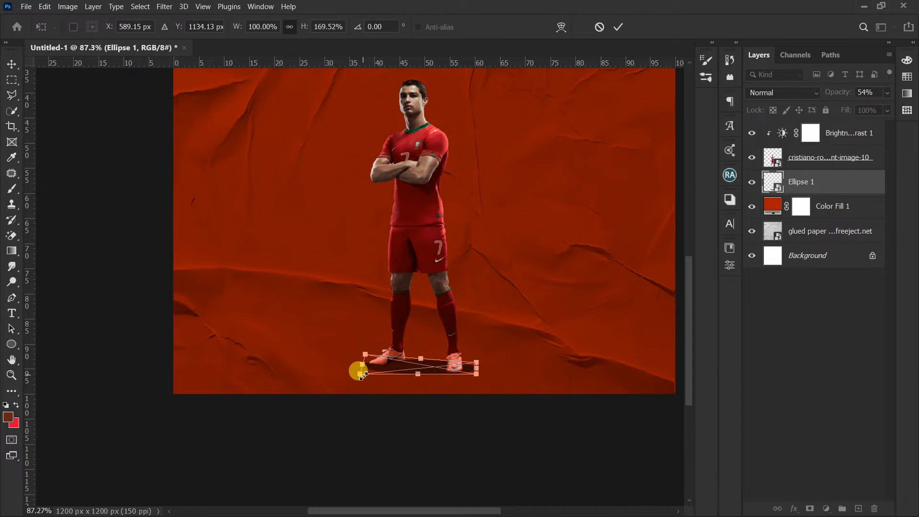
key(Return)
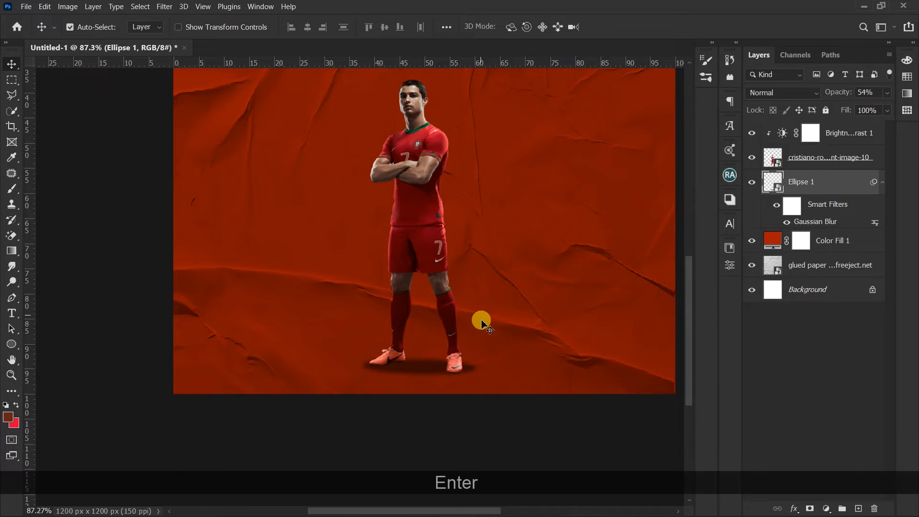
Place the embedded photo "0_GettyImages-86215139" above the Ellipse 1 layer at its default size.
scroll(470, 322, down, 4)
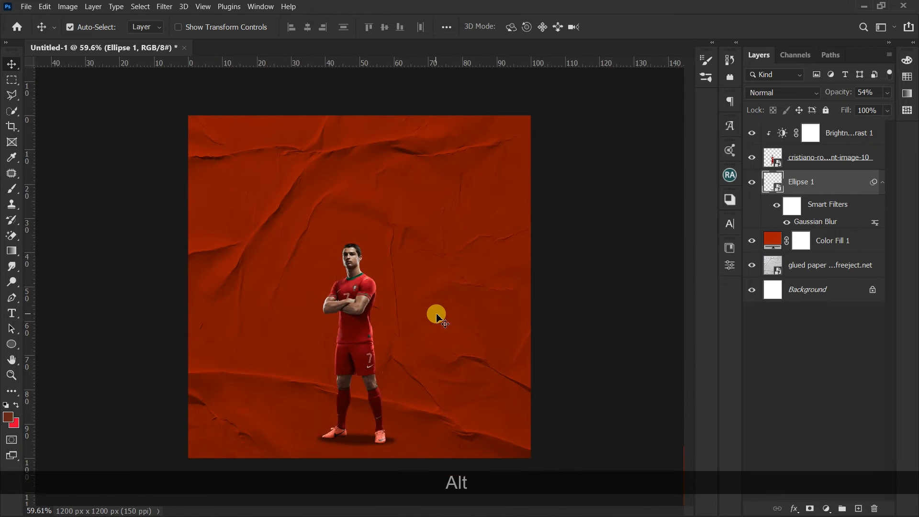
scroll(379, 430, up, 1)
click(24, 6)
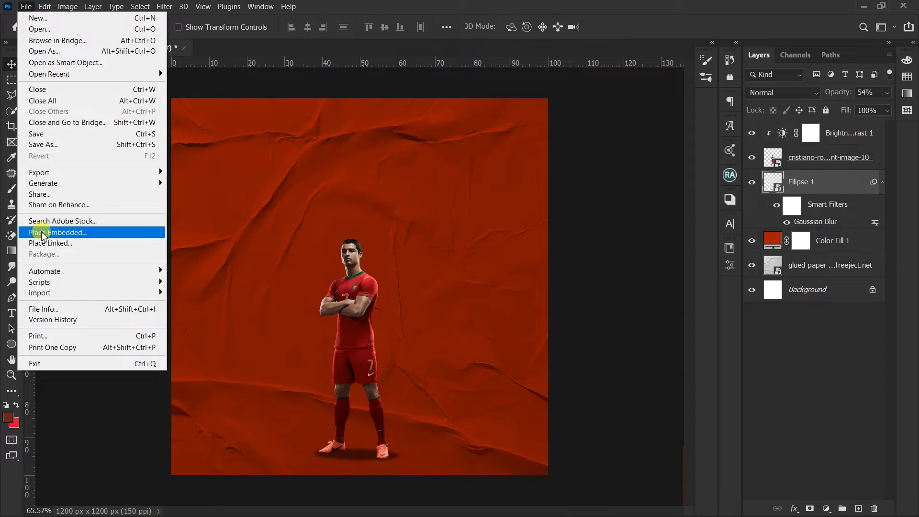
click(42, 233)
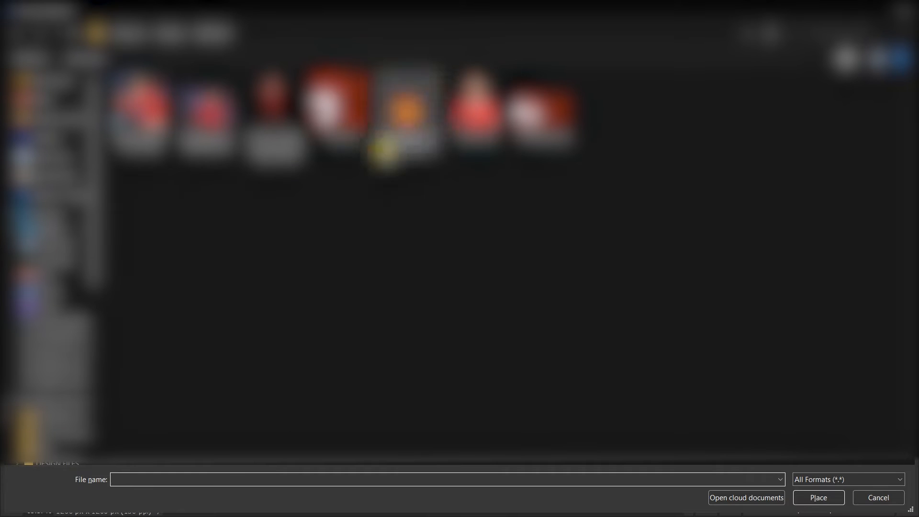
double_click(131, 90)
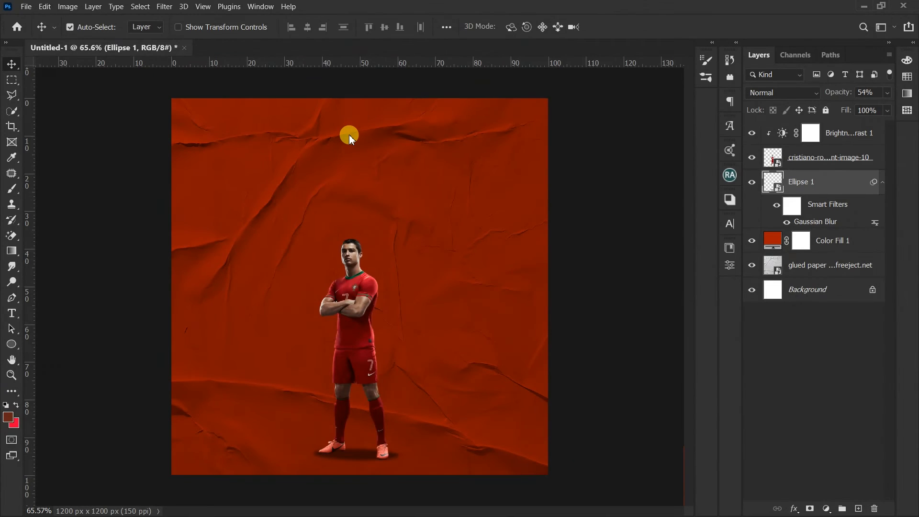
key(Return)
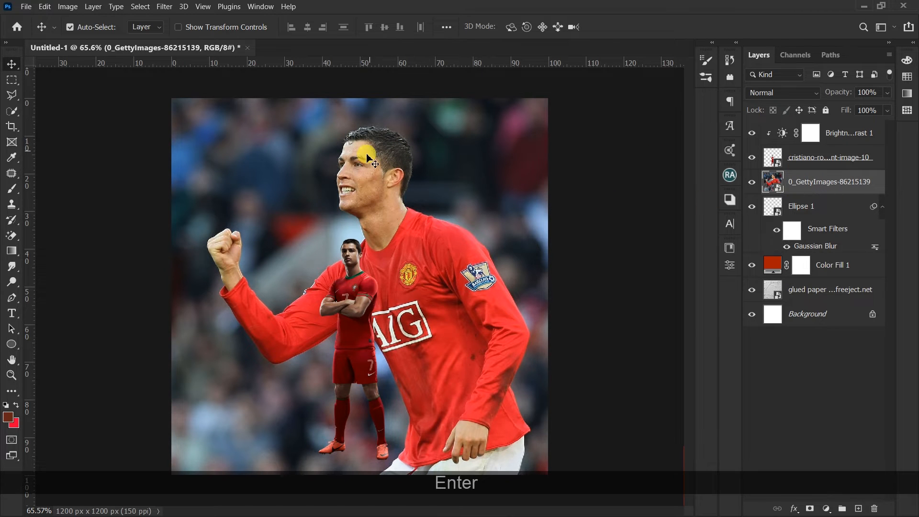
Remove the background of the "0_GettyImages-86215139" photo with the Remove background quick action.
click(290, 7)
click(299, 17)
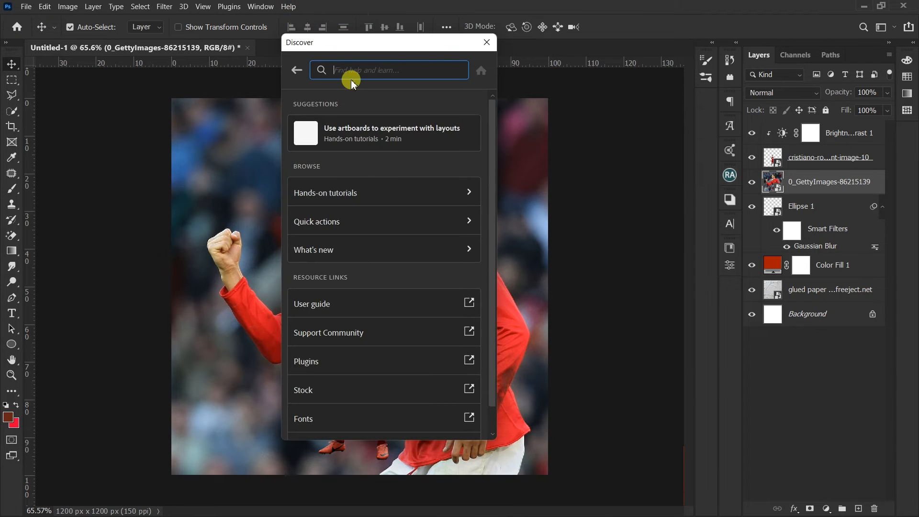
click(339, 219)
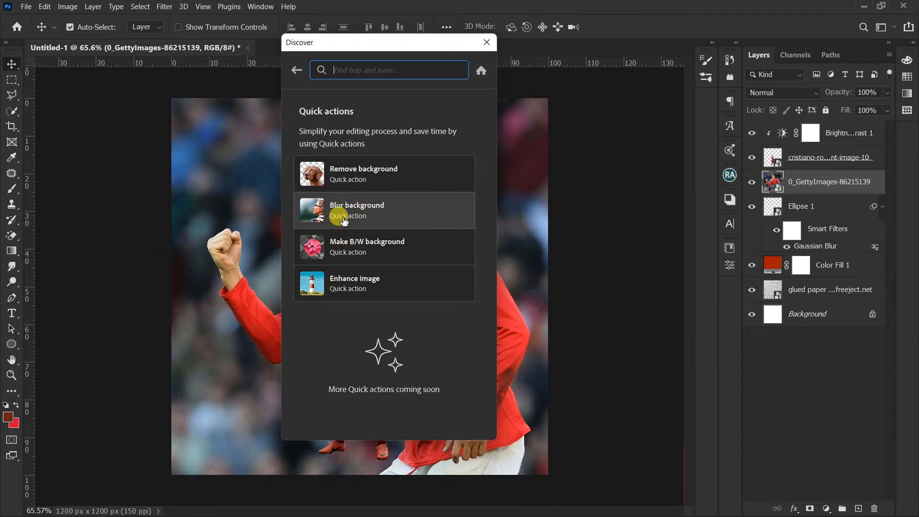
click(325, 172)
click(384, 293)
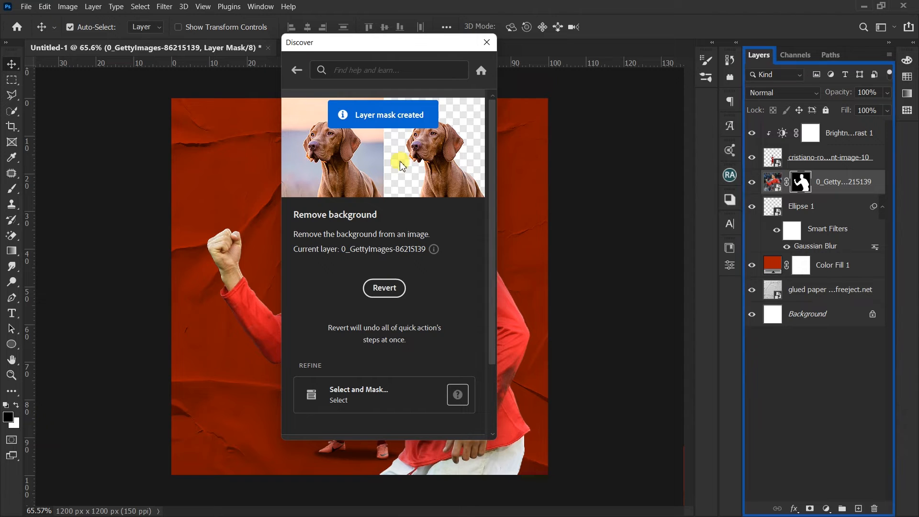
click(489, 42)
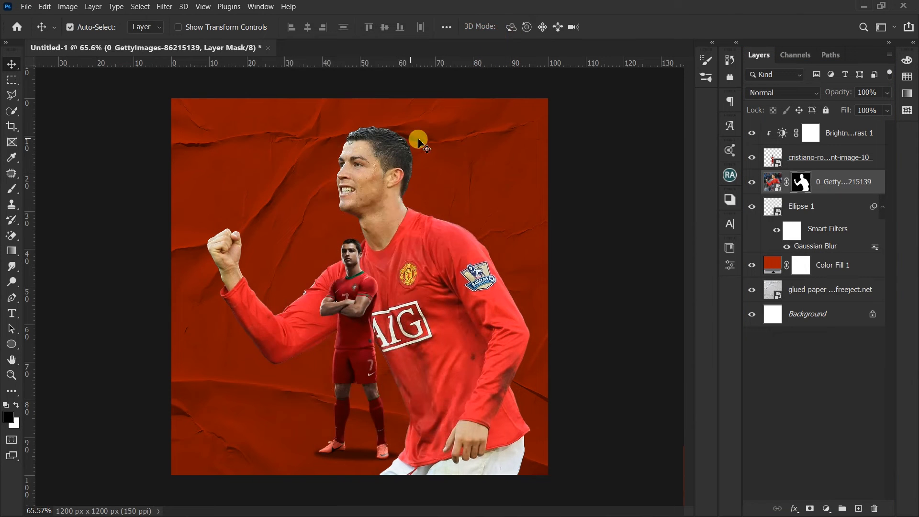
Flip the masked Getty player photo horizontally and move it to the upper right of the canvas, extending past its right edge.
drag(376, 185, 358, 175)
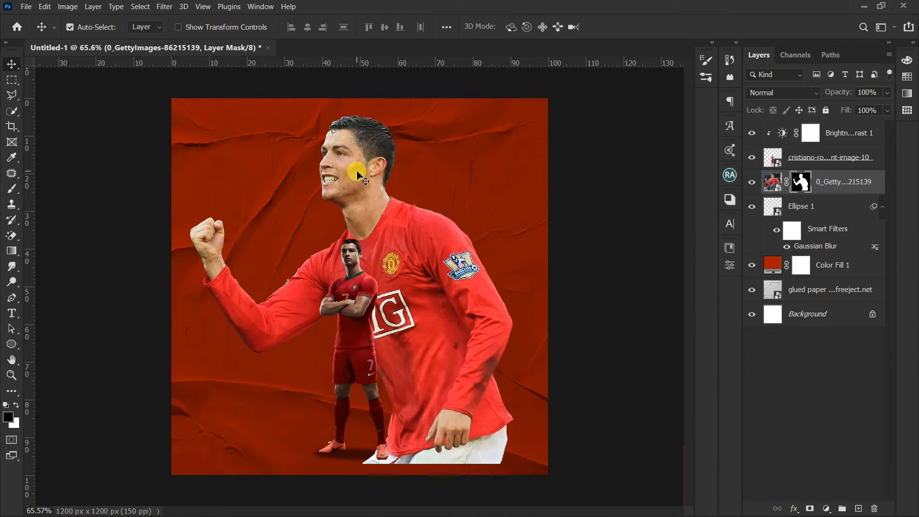
key(ctrl+t)
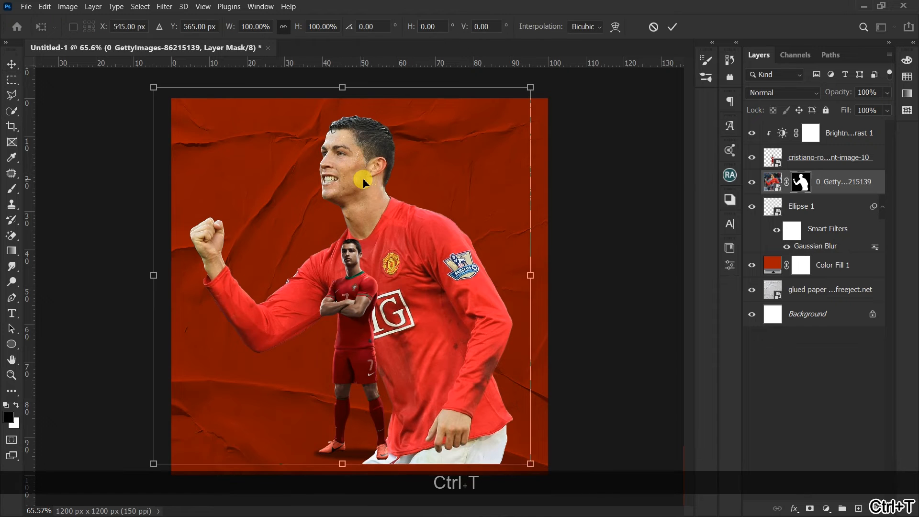
right_click(364, 183)
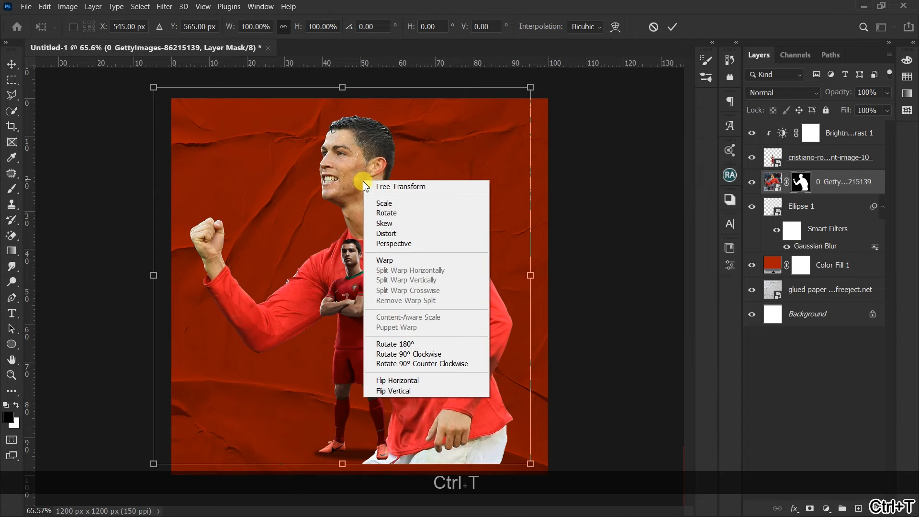
click(394, 381)
drag(272, 279, 431, 263)
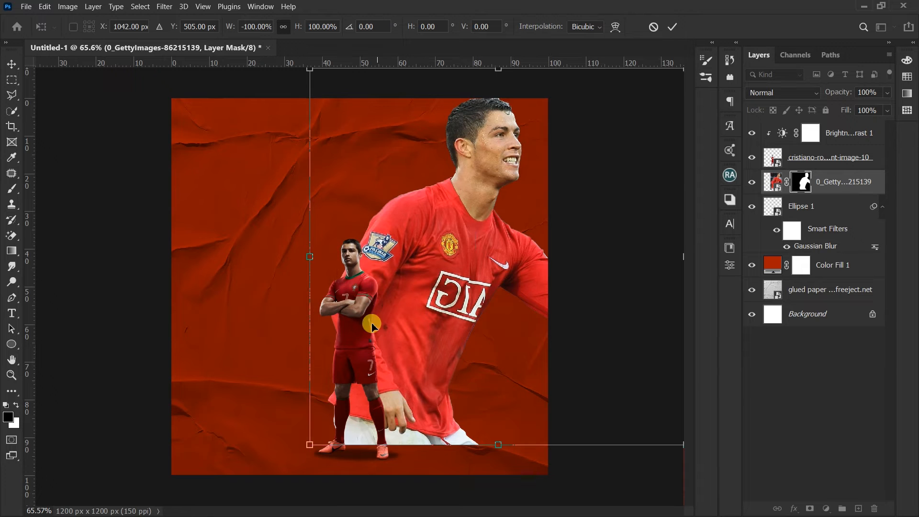
key(Return)
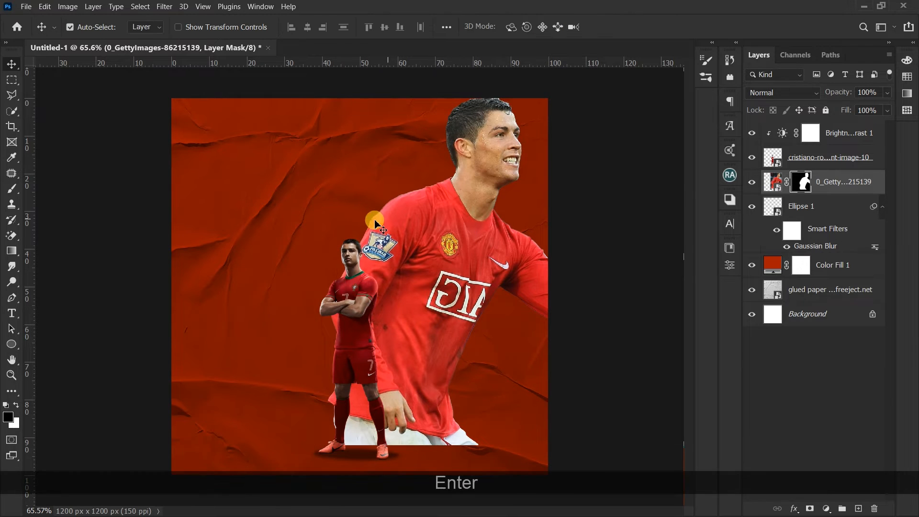
Move the Getty player layer below Ellipse 1, directly above Color Fill 1, and set its blend mode to Multiply.
click(830, 180)
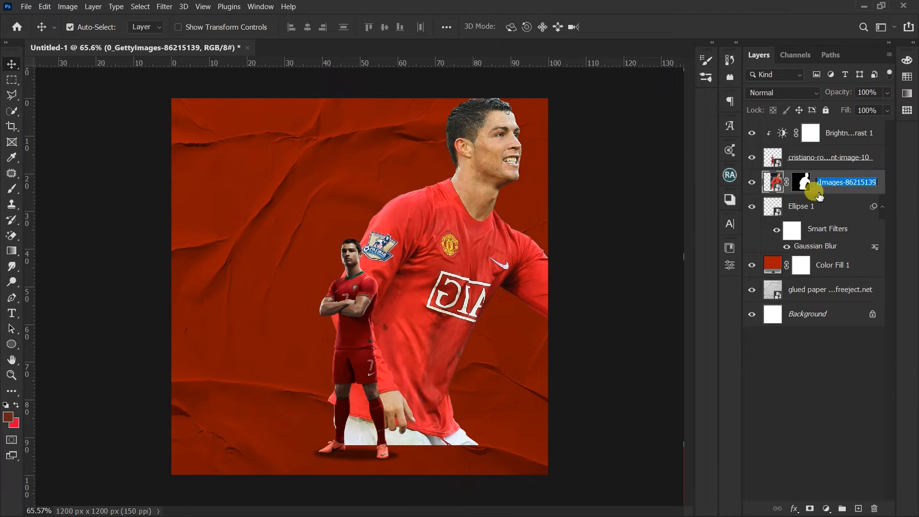
click(830, 205)
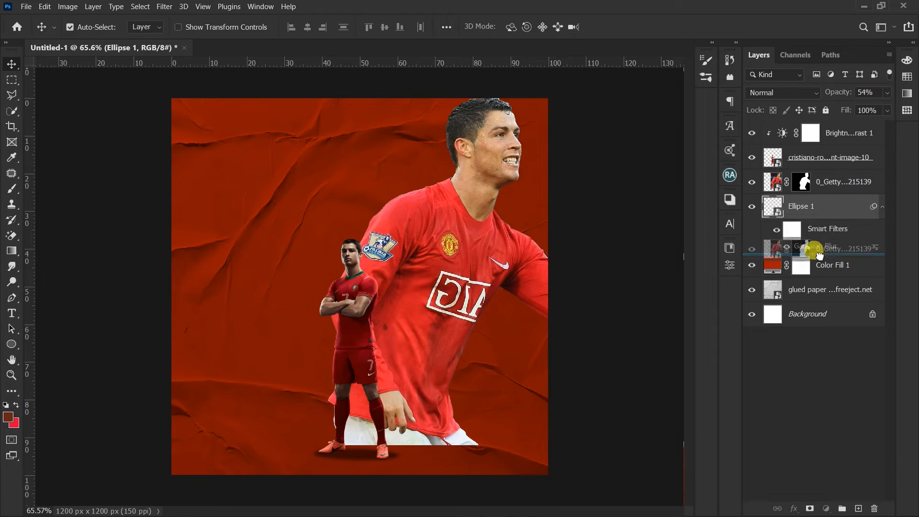
drag(814, 251, 813, 251)
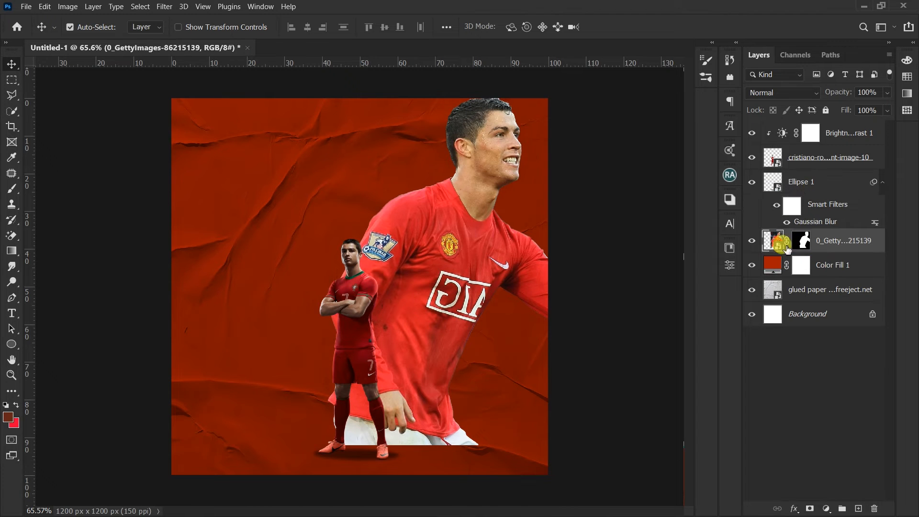
click(753, 238)
click(753, 239)
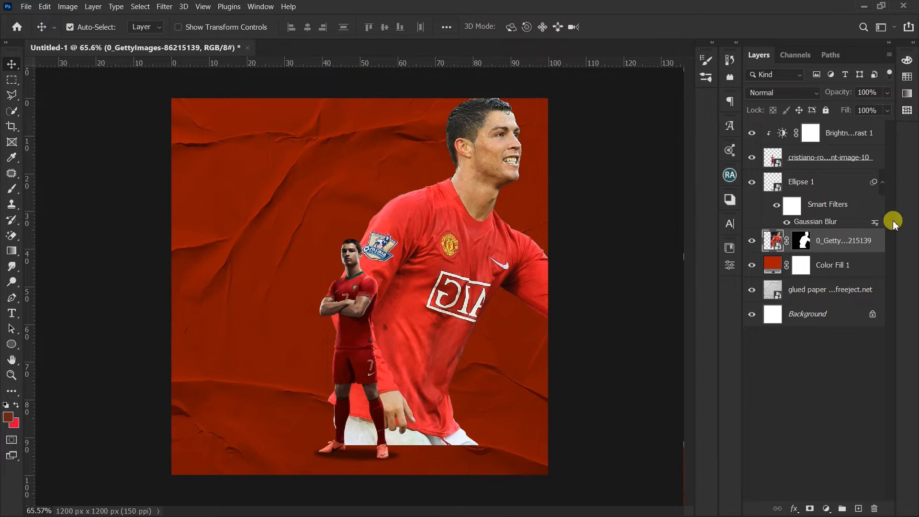
click(793, 93)
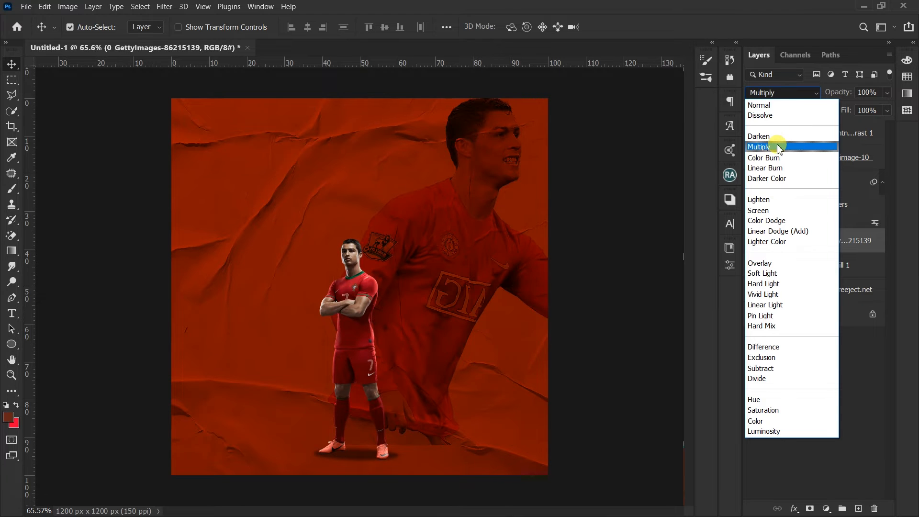
click(779, 147)
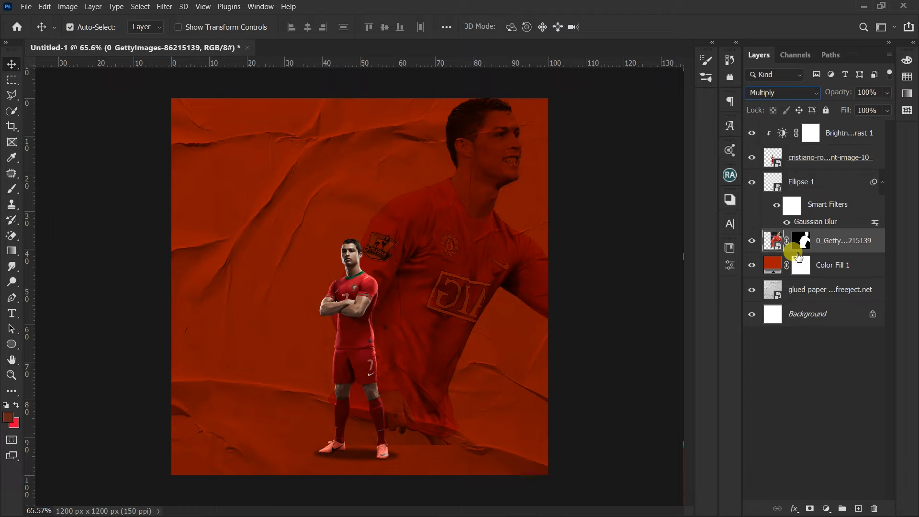
Scale the Getty player photo to about 145% and reposition it so the head touches the canvas's top edge at the right.
key(ctrl+t)
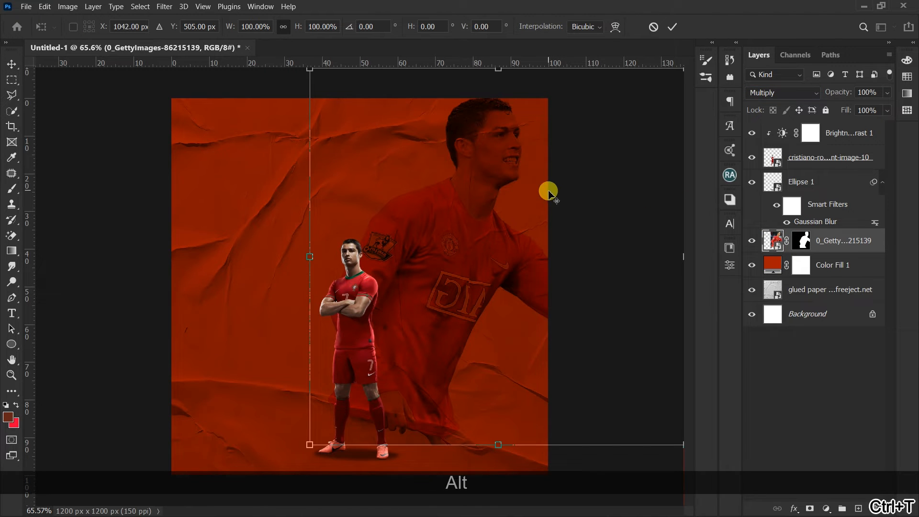
scroll(548, 192, down, 3)
drag(563, 150, 645, 127)
drag(445, 189, 447, 232)
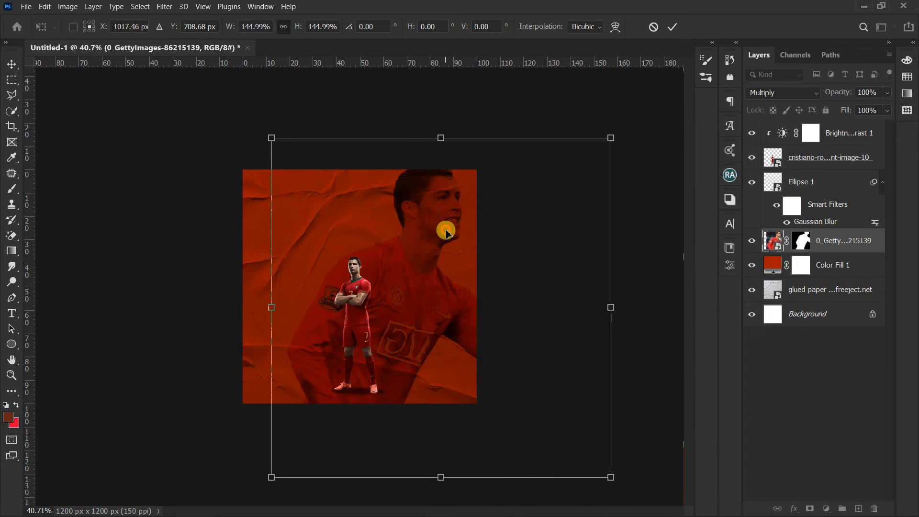
key(Return)
scroll(447, 232, up, 2)
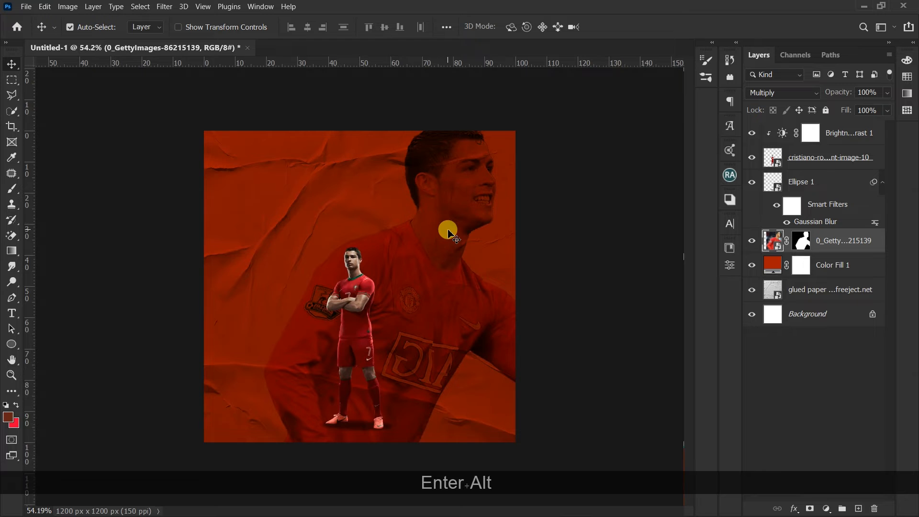
alt+scroll(448, 233, up, 1)
scroll(450, 233, down, 1)
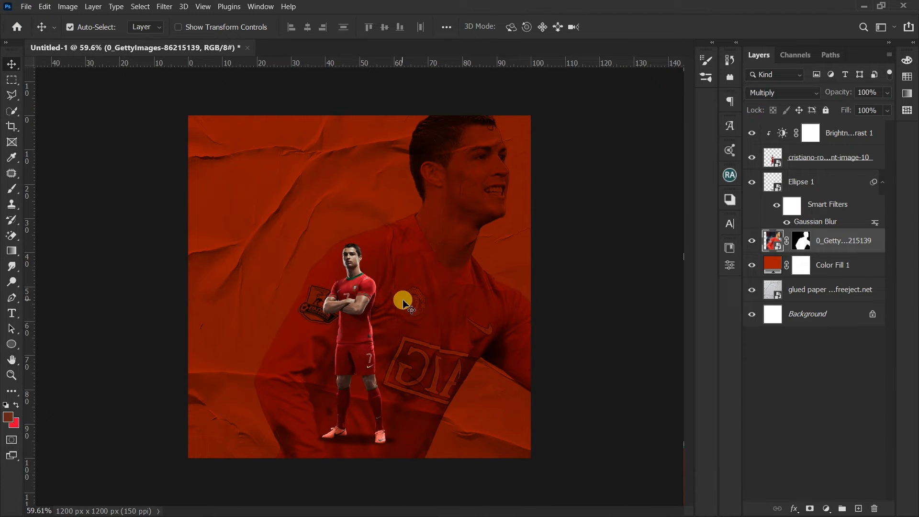
Paint black on the Getty player's layer mask with a 408 px brush at 33% opacity, hiding the left arm and lower shirt.
click(803, 241)
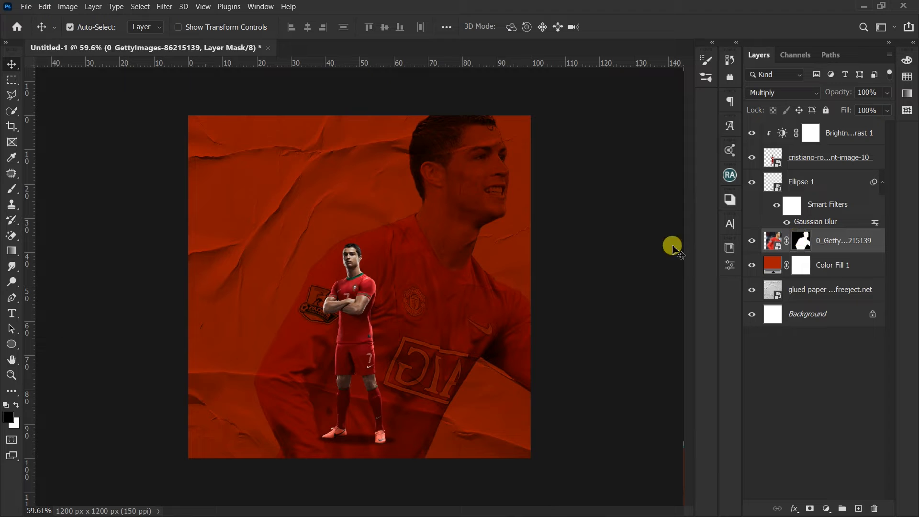
click(15, 189)
click(53, 188)
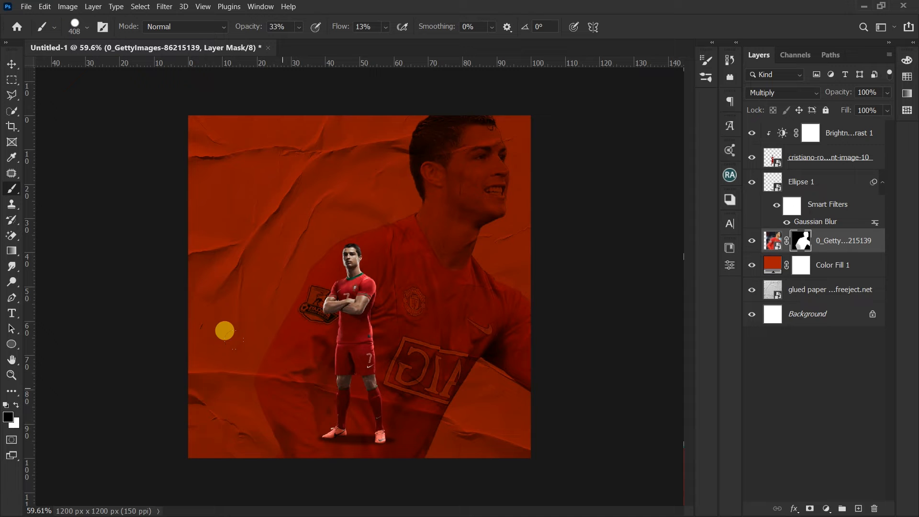
mouse_move(288, 348)
mouse_down()
mouse_move(294, 379)
mouse_move(283, 396)
mouse_move(336, 386)
mouse_move(329, 394)
mouse_move(239, 381)
mouse_up()
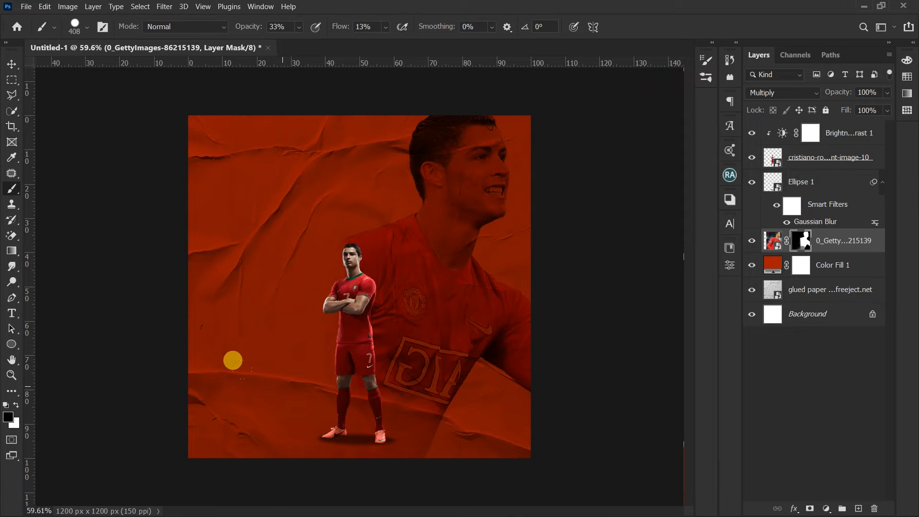
scroll(356, 416, up, 2)
drag(343, 324, 431, 256)
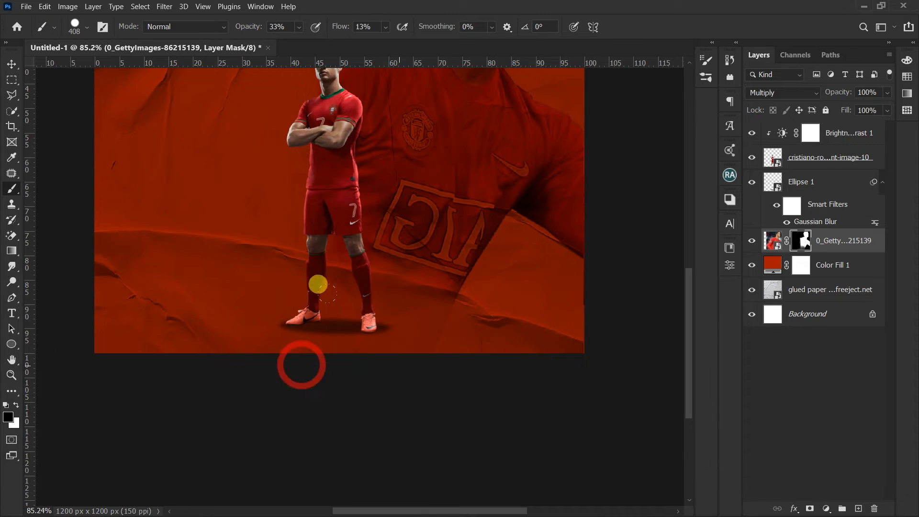
drag(459, 373, 352, 345)
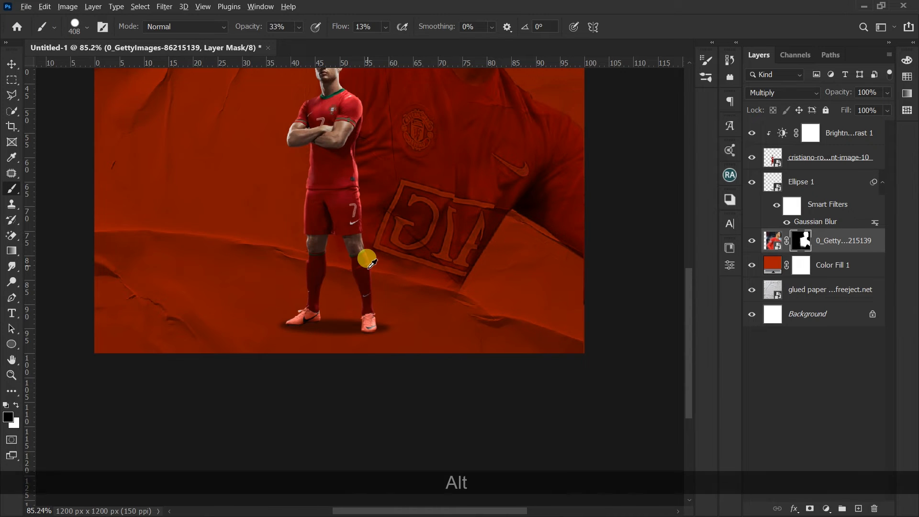
scroll(372, 263, down, 2)
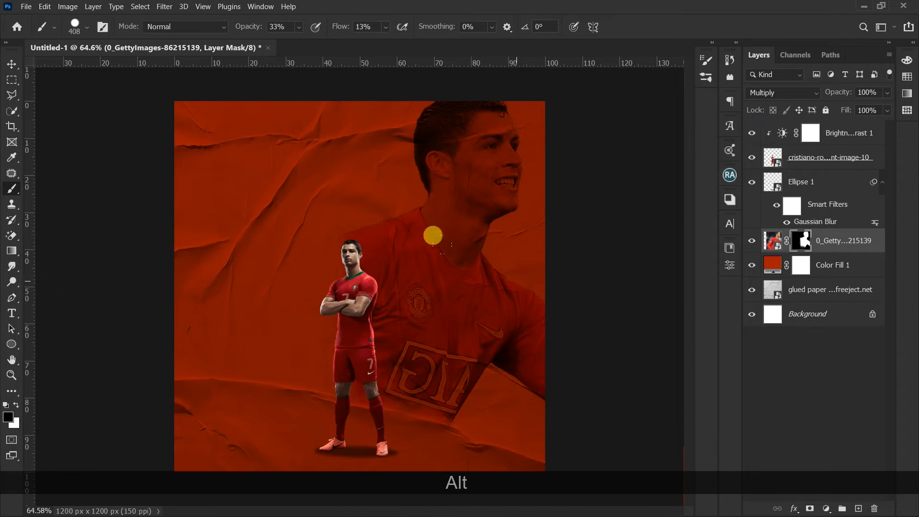
Place the embedded image "grunge-texture-seamless-PNG-by-PhotoshopSupply16" and move its layer beneath the standing player cutout, above Ellipse 1.
click(839, 139)
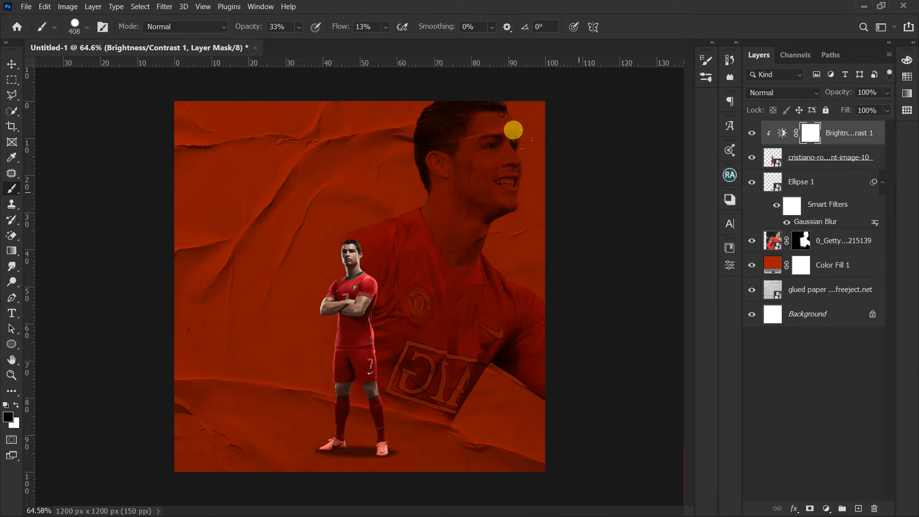
click(28, 6)
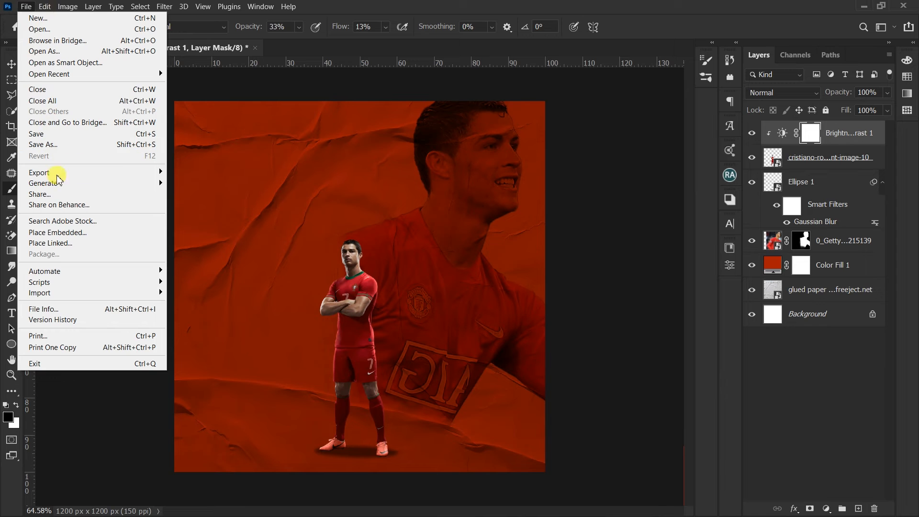
click(64, 233)
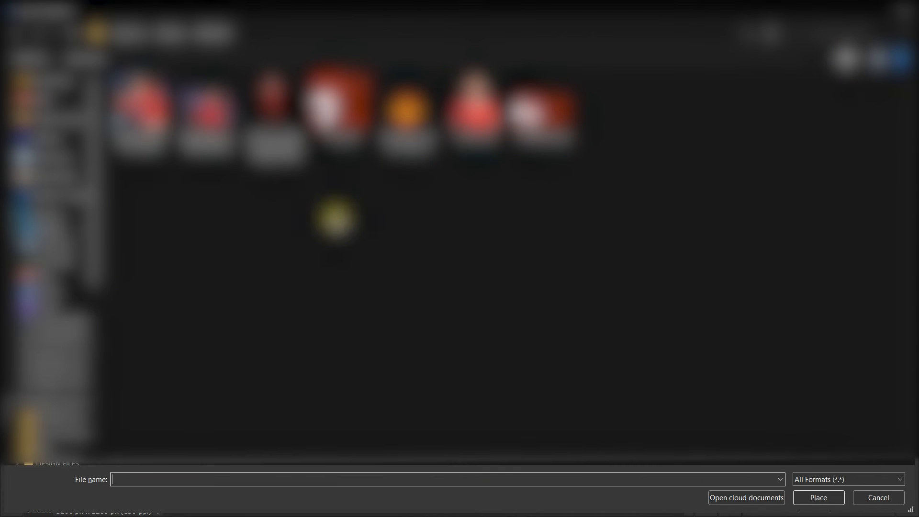
click(60, 227)
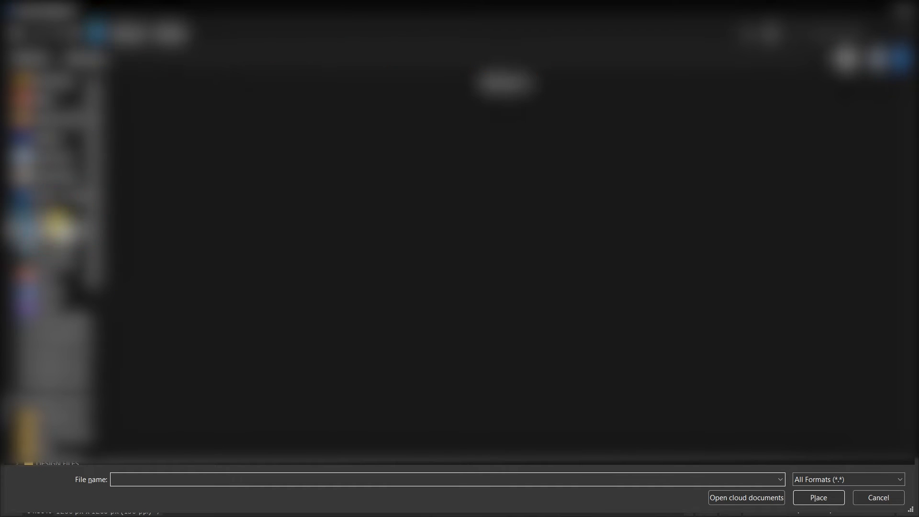
scroll(213, 188, down, 5)
double_click(214, 297)
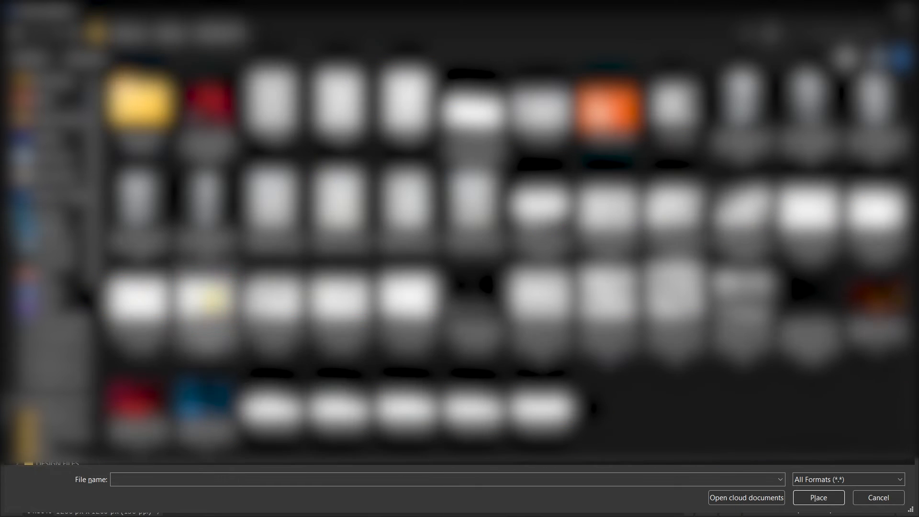
double_click(809, 292)
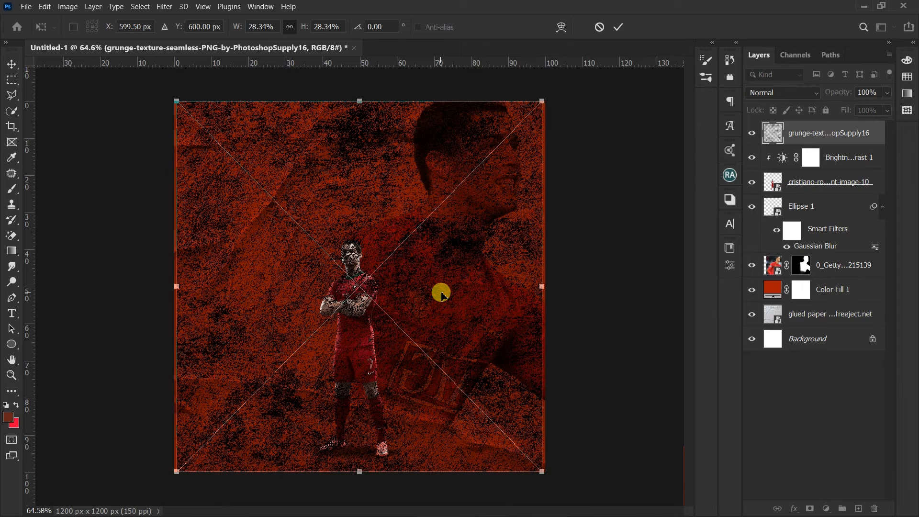
key(Return)
drag(833, 134, 832, 193)
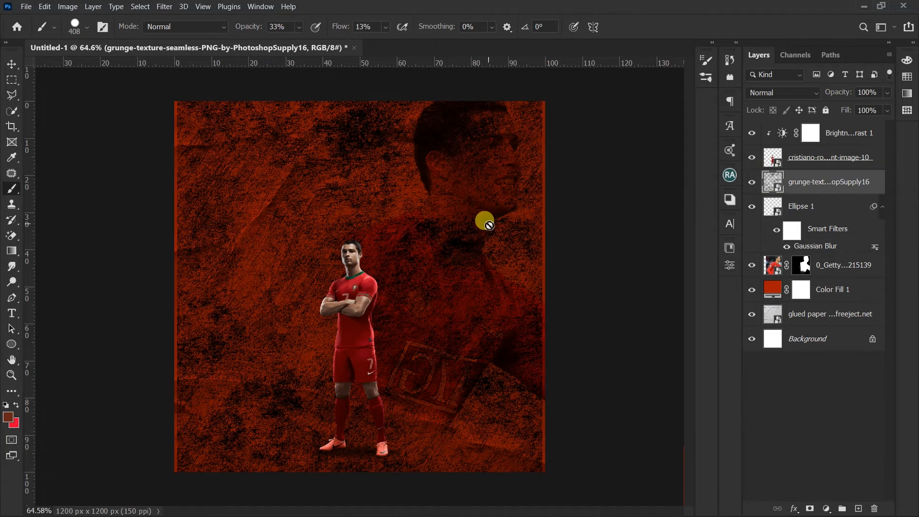
Enlarge the grunge texture slightly to cover the whole canvas and lower its layer opacity to 31%.
key(ctrl+t)
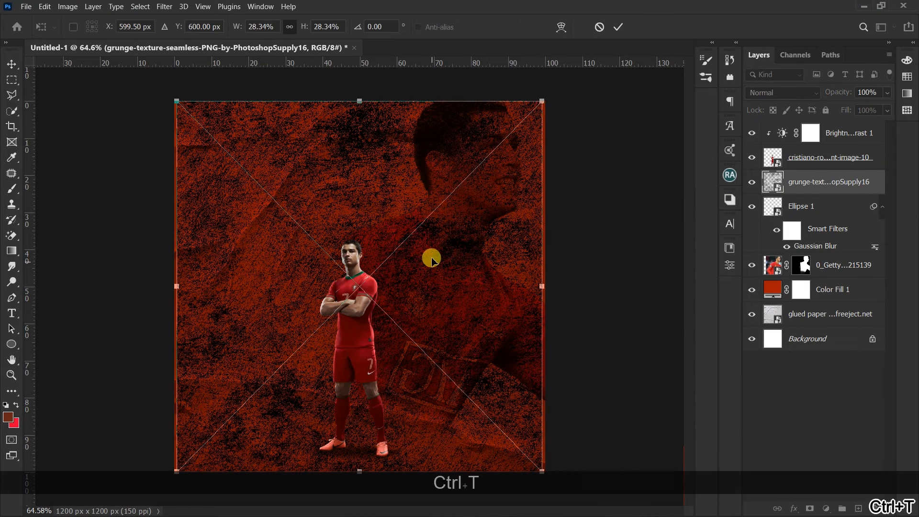
drag(542, 99, 553, 96)
key(Return)
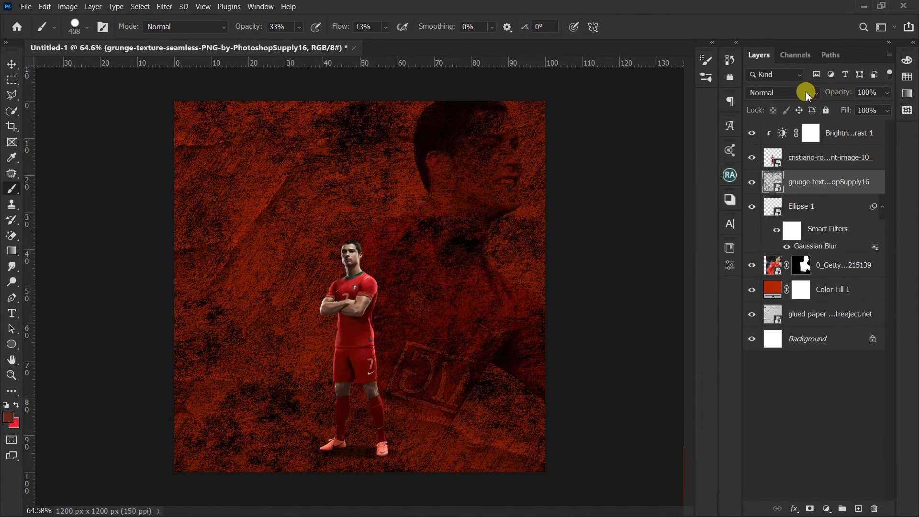
drag(820, 92, 803, 93)
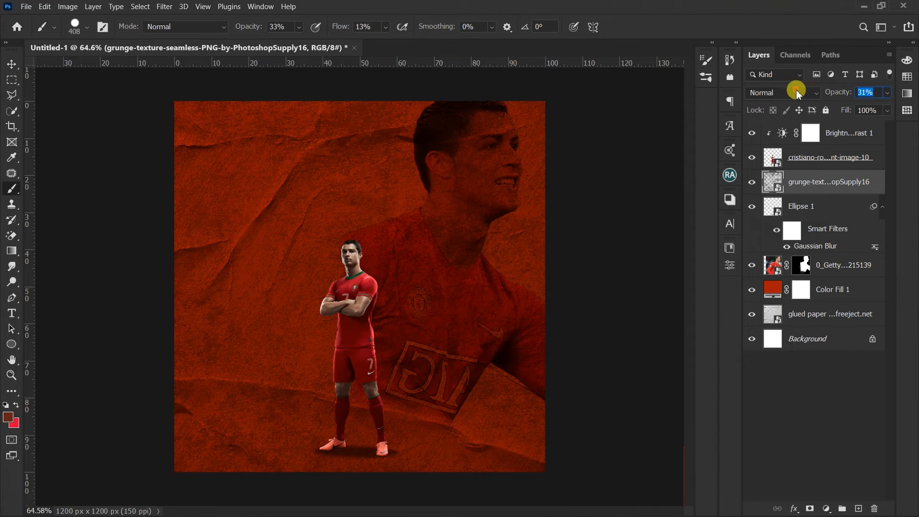
Add the text "7" in Montserrat Bold, 27.8 pt, as a new layer directly above the Getty player photo.
scroll(421, 297, up, 3)
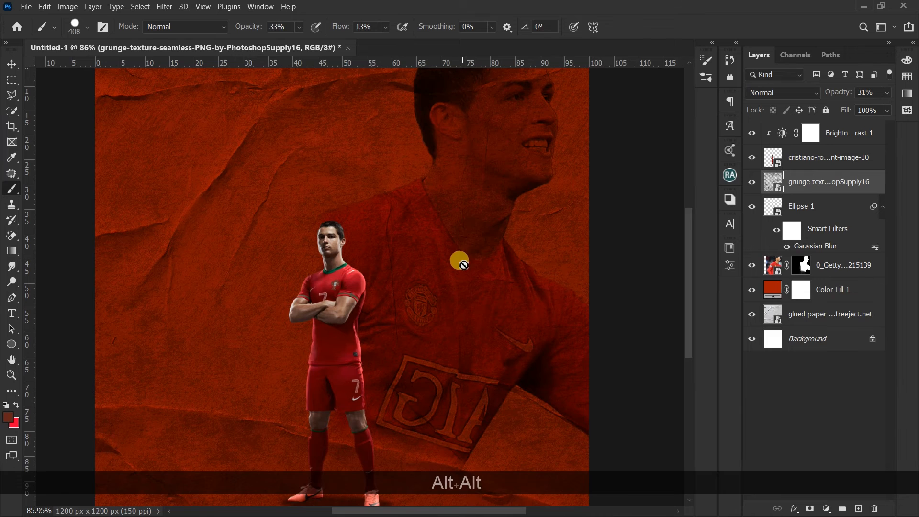
scroll(460, 261, down, 2)
click(826, 265)
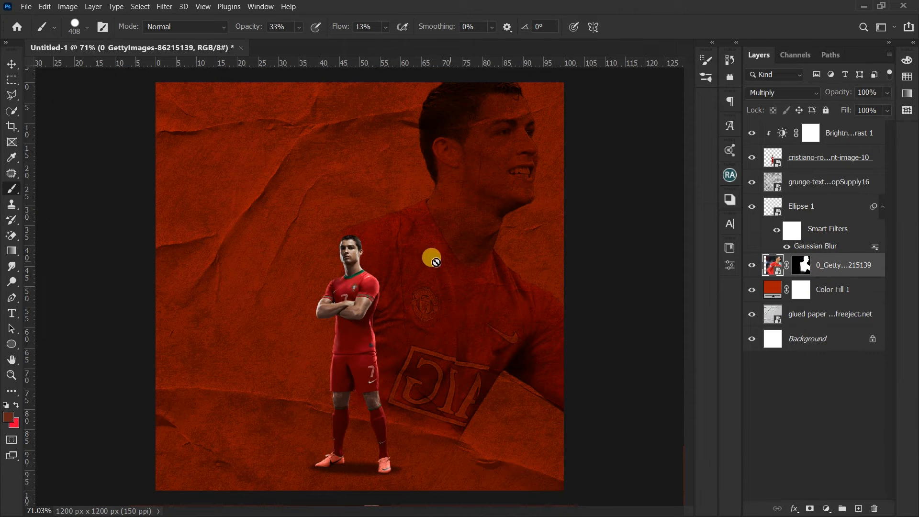
click(12, 314)
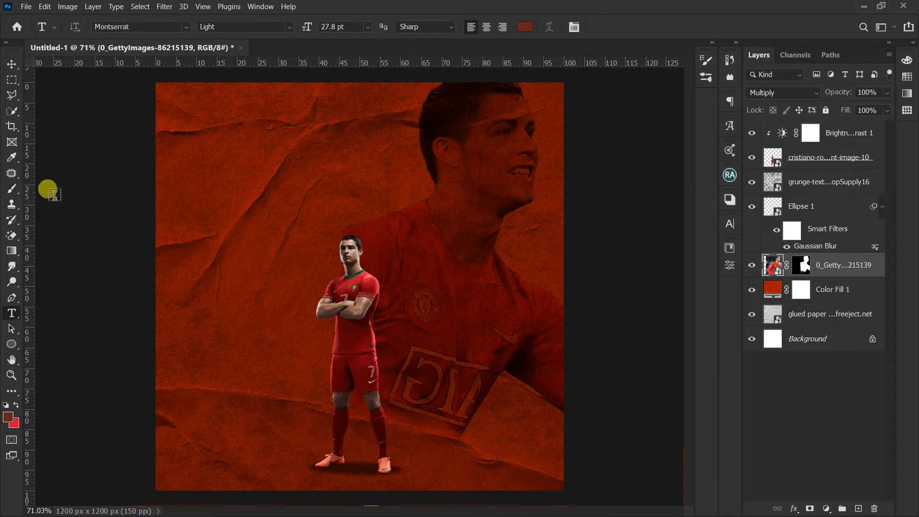
click(137, 27)
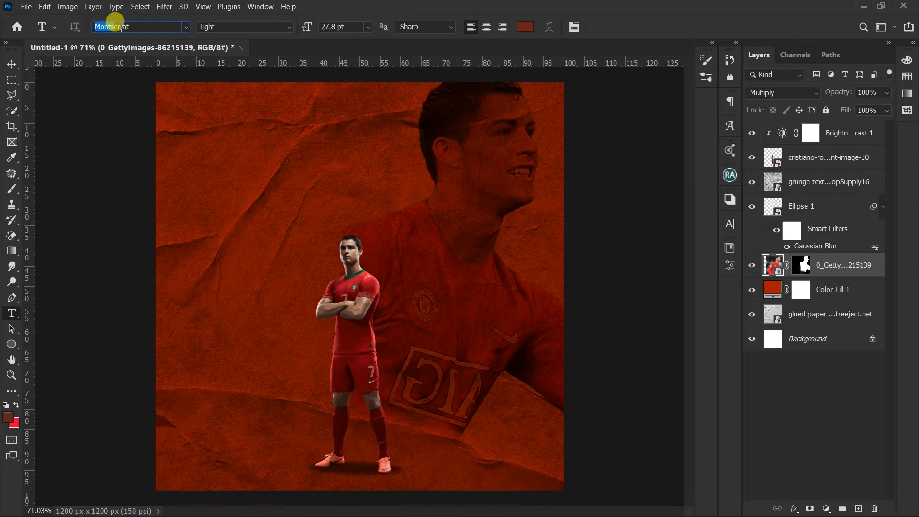
click(294, 27)
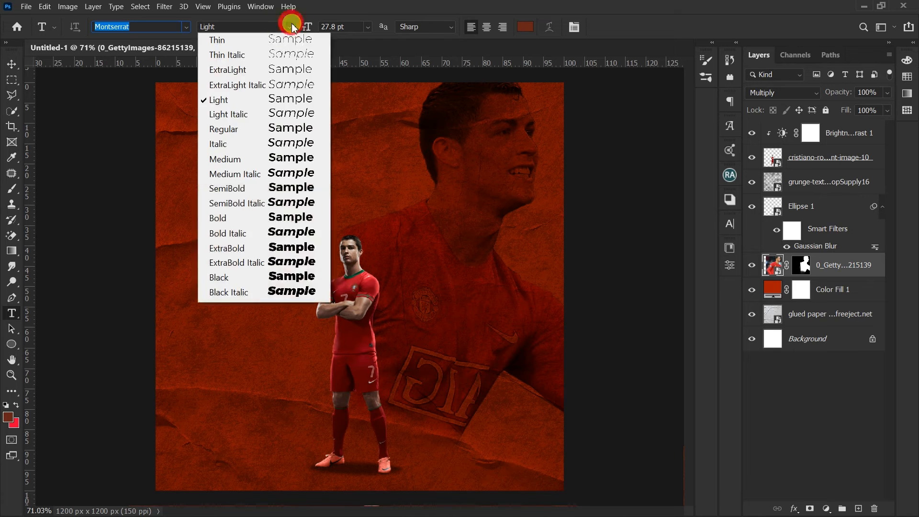
click(284, 219)
click(234, 261)
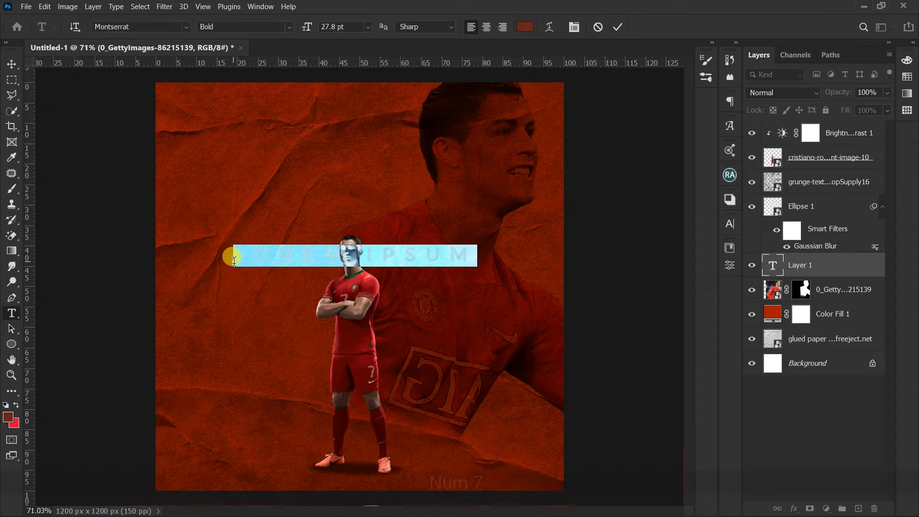
text(7)
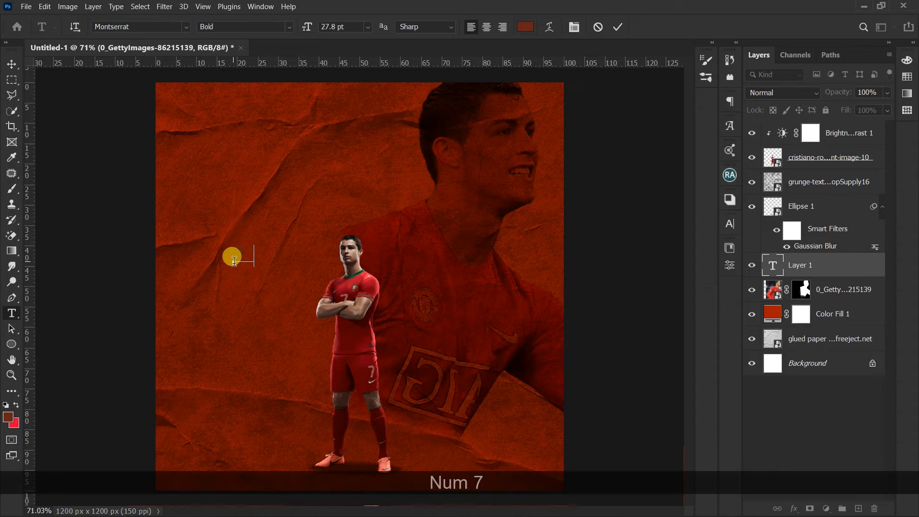
click(615, 27)
Set the text colour of the "7" to white (ffffff).
click(525, 26)
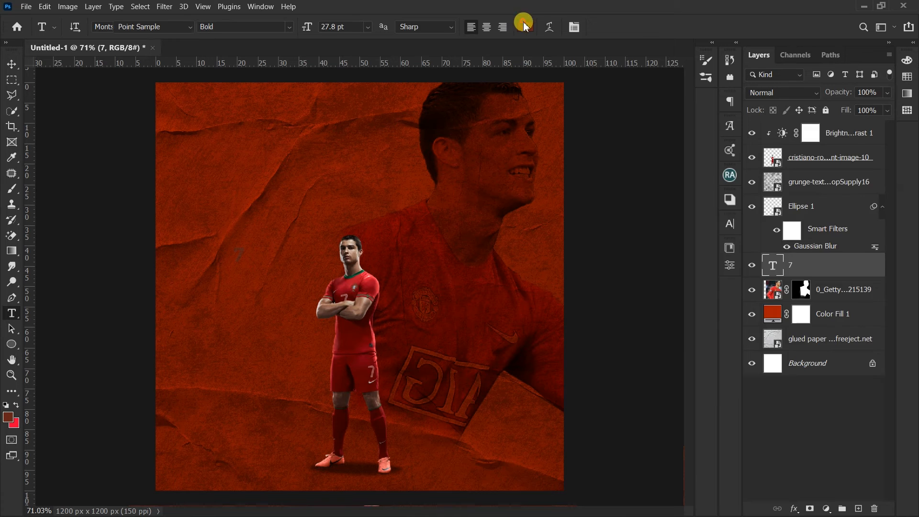
click(600, 165)
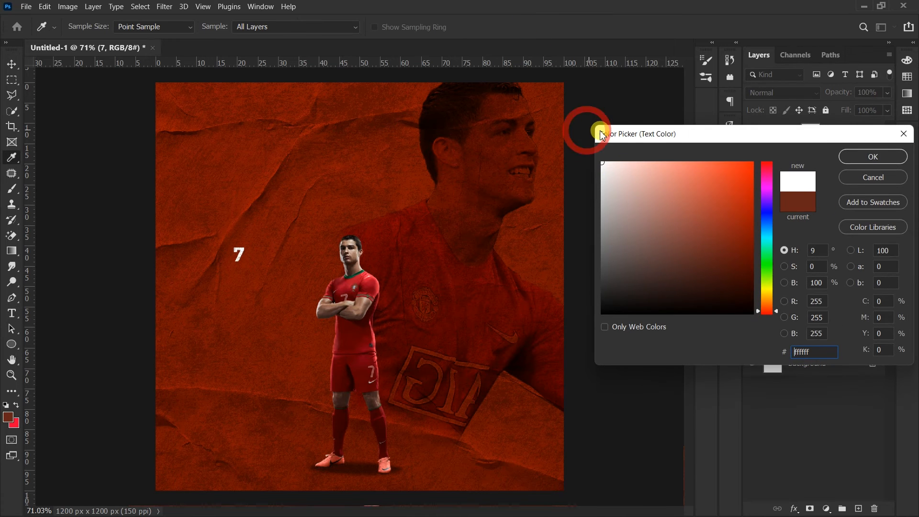
click(873, 156)
Scale the "7" to about 1536% and place it behind the standing player, extending across the canvas's lower left.
key(ctrl+t)
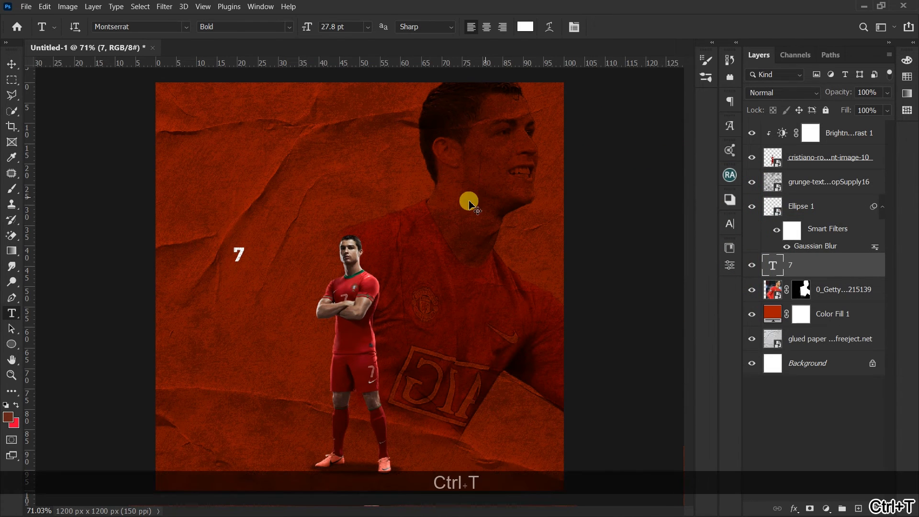
drag(254, 245, 541, 172)
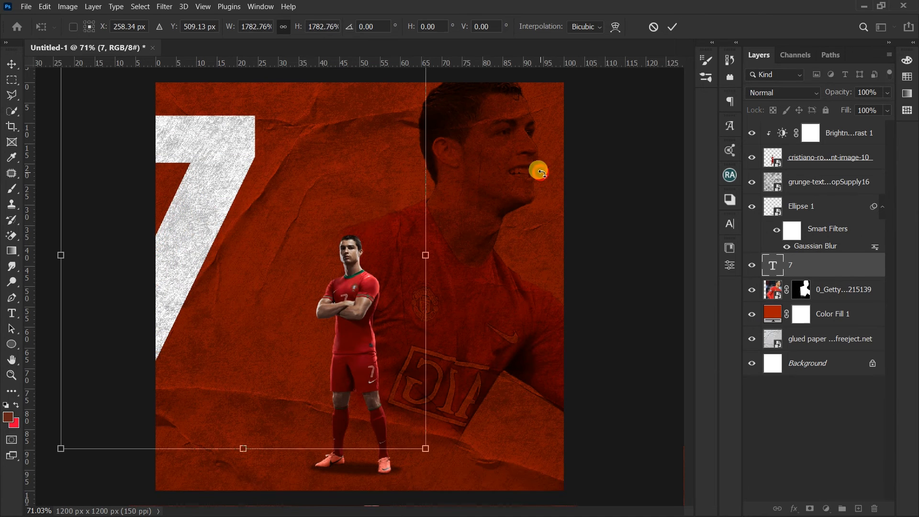
drag(302, 180, 395, 298)
drag(516, 172, 481, 193)
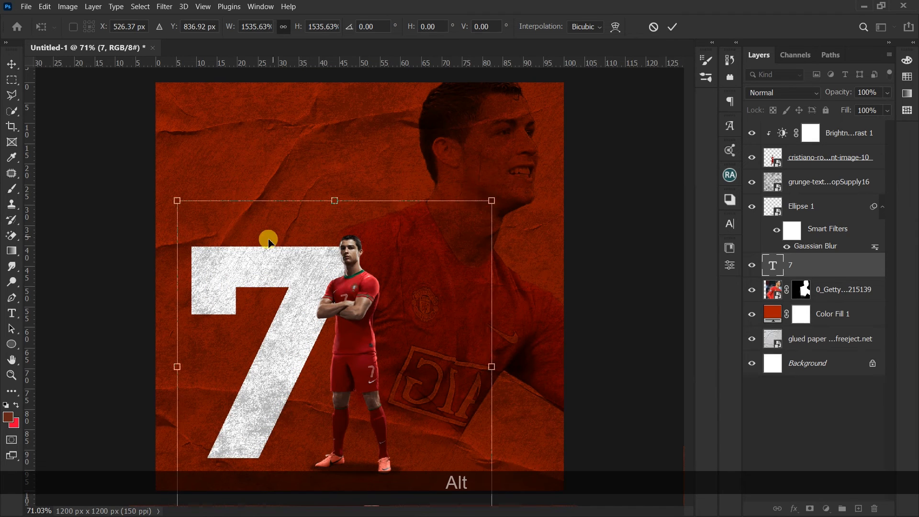
mouse_move(230, 265)
mouse_down()
mouse_move(259, 262)
mouse_move(241, 261)
mouse_up()
key(Return)
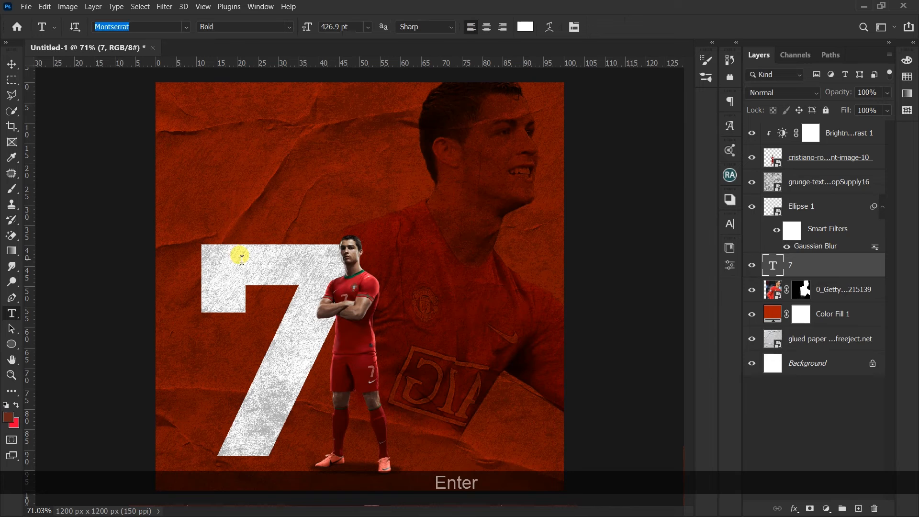
Enlarge the big "7" to about 104% and shift it slightly down so its base lines up with the player's feet.
key(ctrl+t)
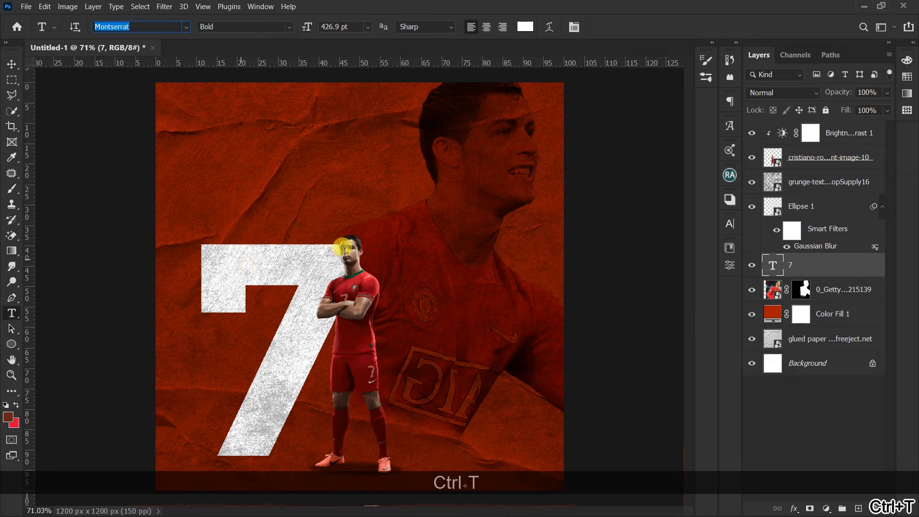
click(800, 262)
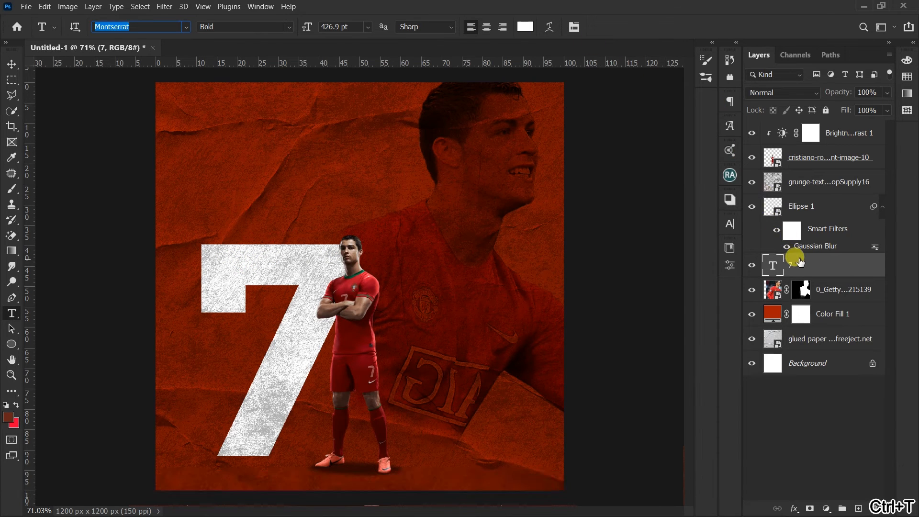
key(ctrl+t)
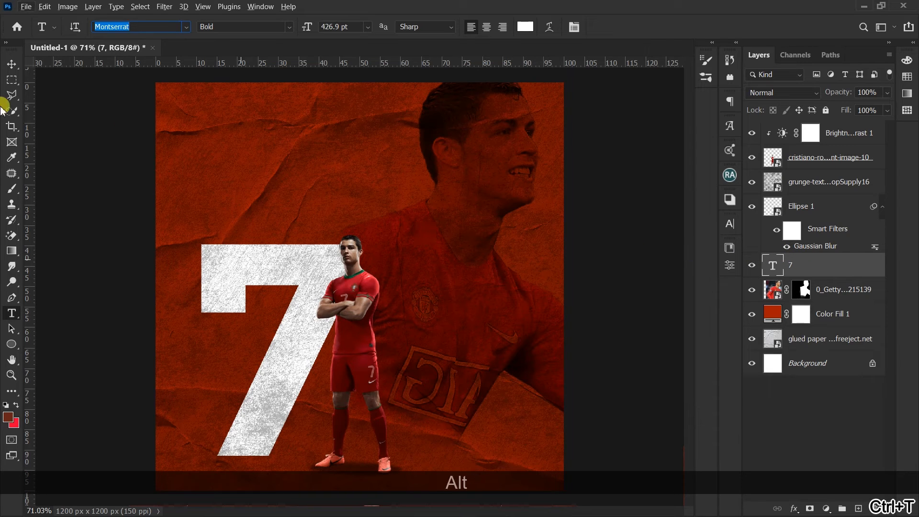
click(12, 64)
key(ctrl+t)
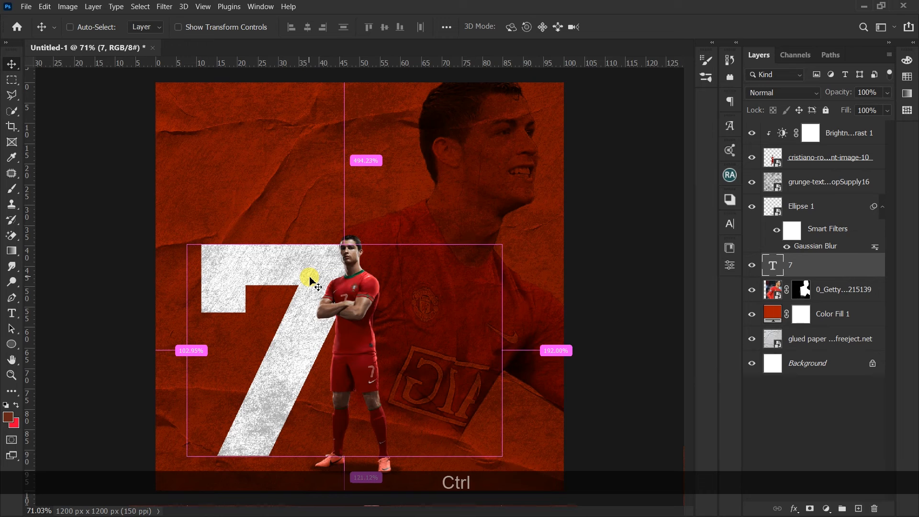
key(alt)
drag(500, 196, 509, 191)
drag(315, 262, 318, 271)
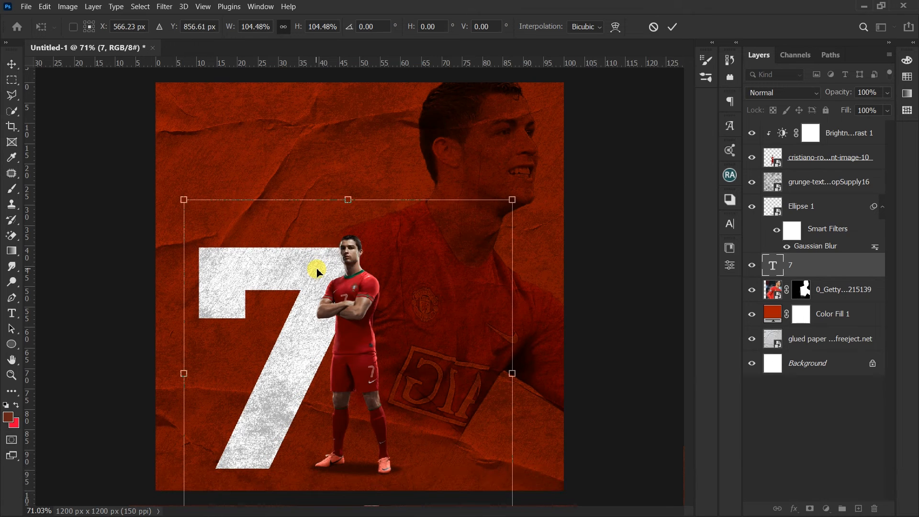
key(Return)
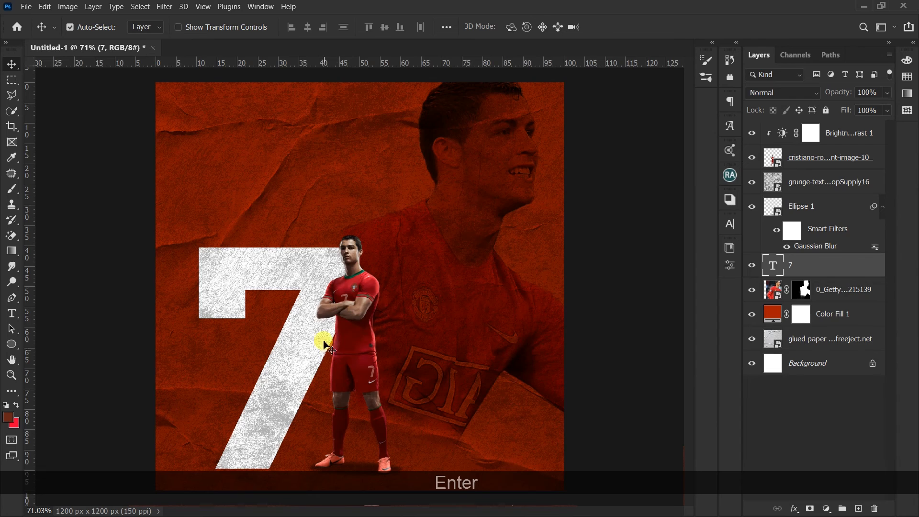
Add a drop shadow to the standing player cutout with angle 59°, distance 17 px, spread 13% and size 9 px, fine-tuning its opacity.
alt+scroll(331, 327, up, 4)
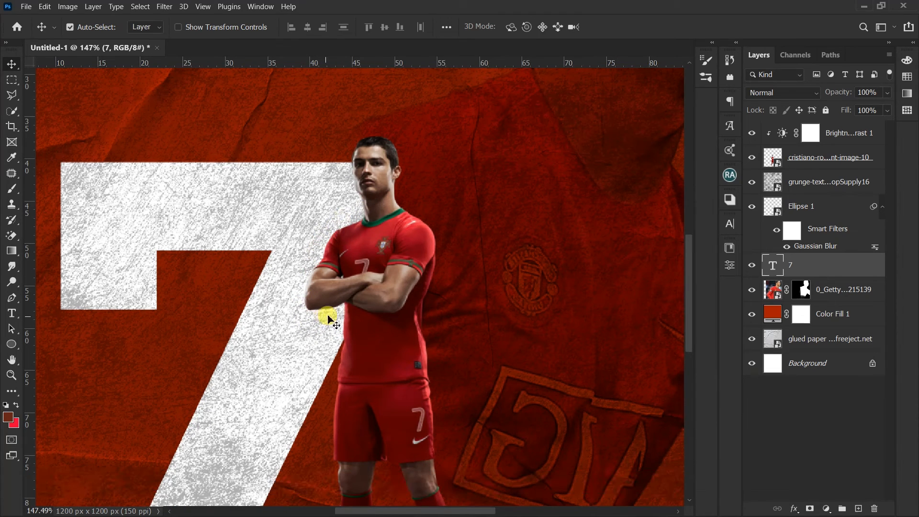
click(804, 165)
right_click(804, 165)
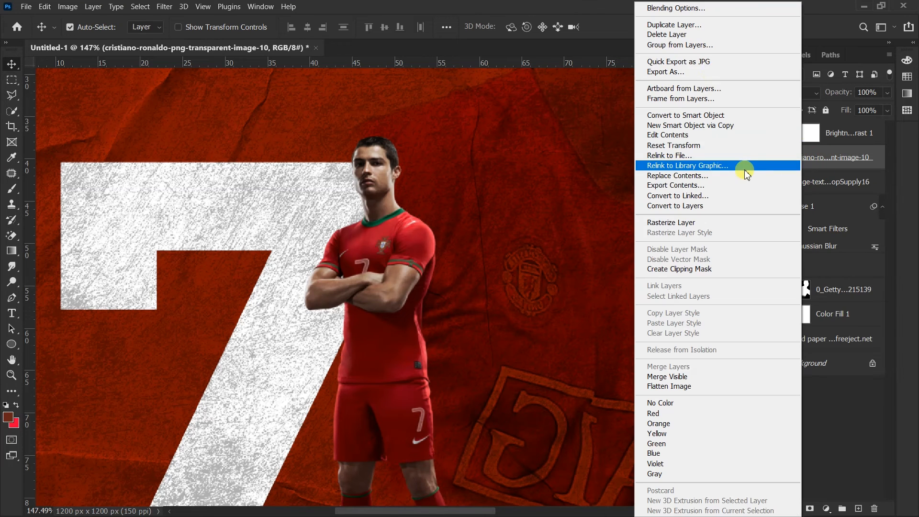
click(687, 9)
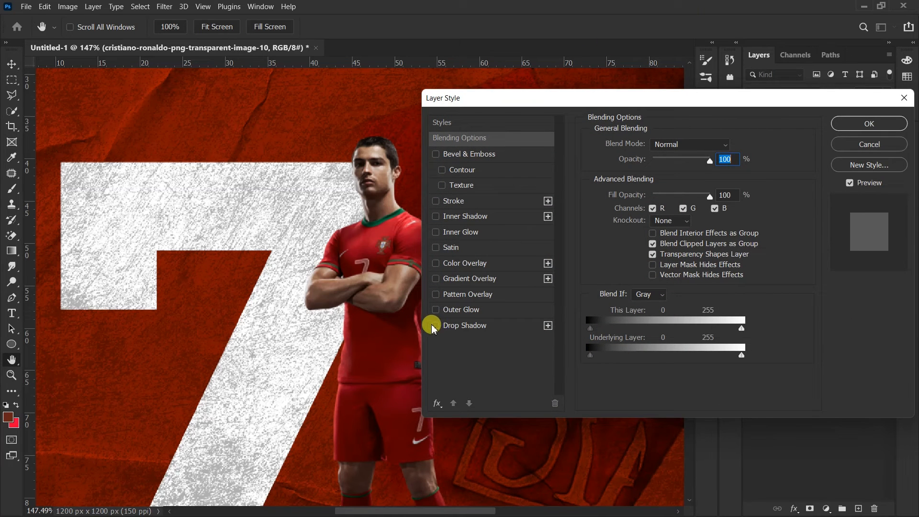
click(468, 325)
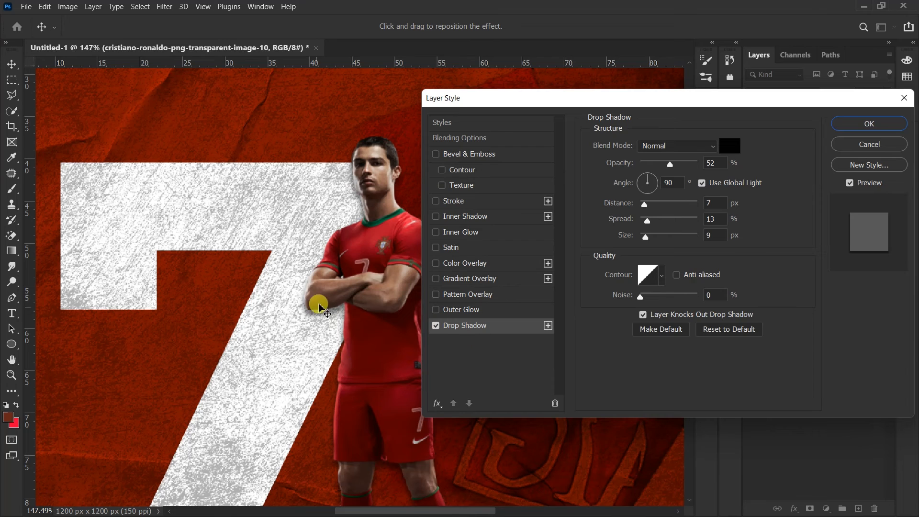
mouse_move(367, 279)
mouse_down()
mouse_move(356, 288)
mouse_move(362, 280)
mouse_up()
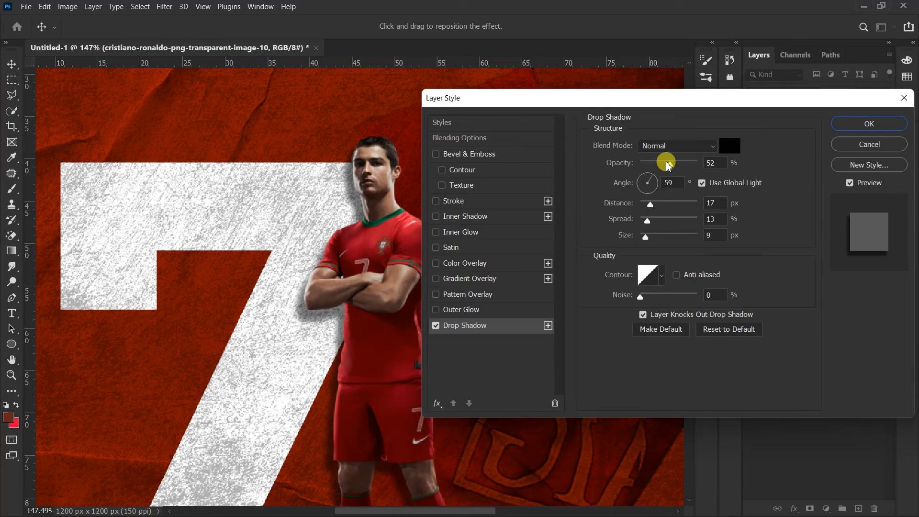
drag(685, 165, 680, 164)
click(833, 123)
Add the white Montserrat Bold text "Cristiano RONALDO" at 27.8 pt near the top of the canvas.
scroll(488, 190, down, 2)
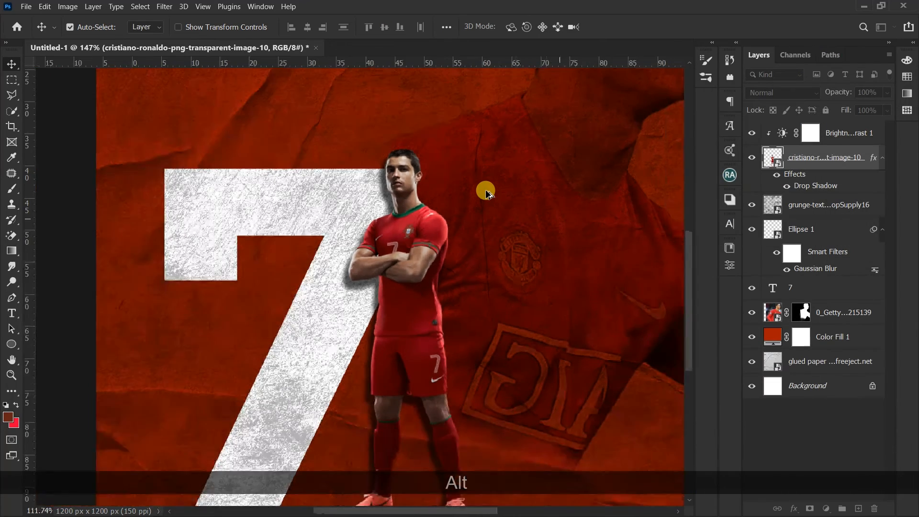
scroll(487, 193, down, 3)
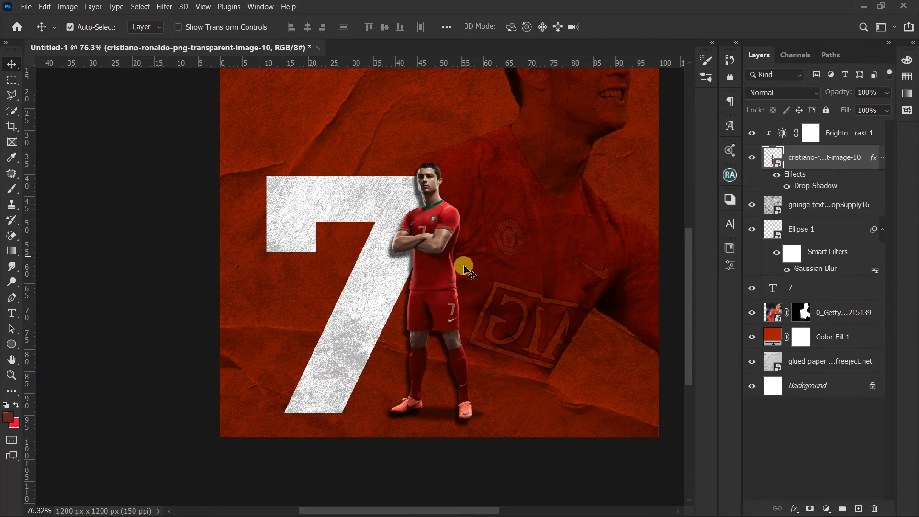
scroll(471, 199, down, 1)
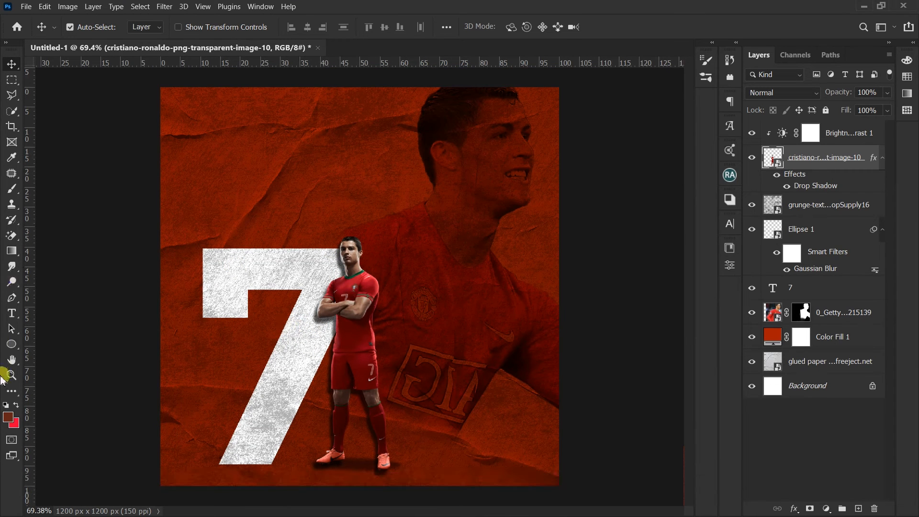
click(12, 316)
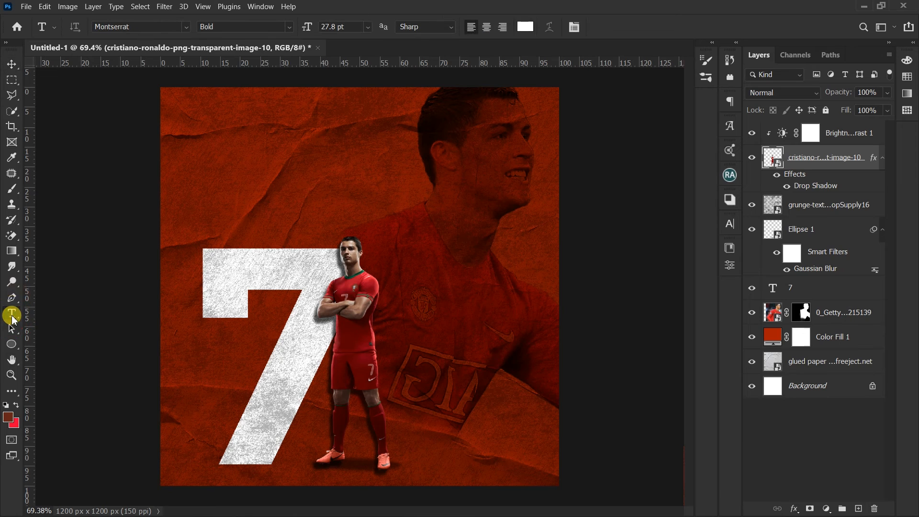
click(235, 127)
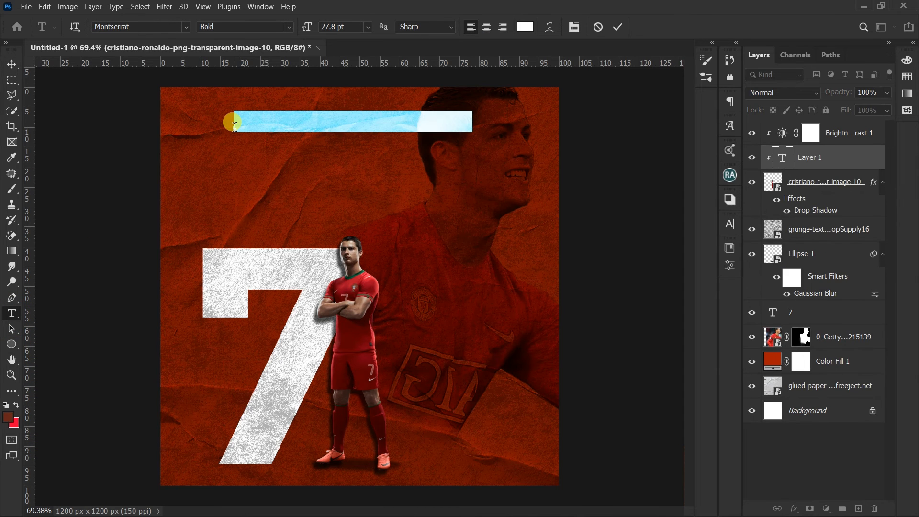
text(C)
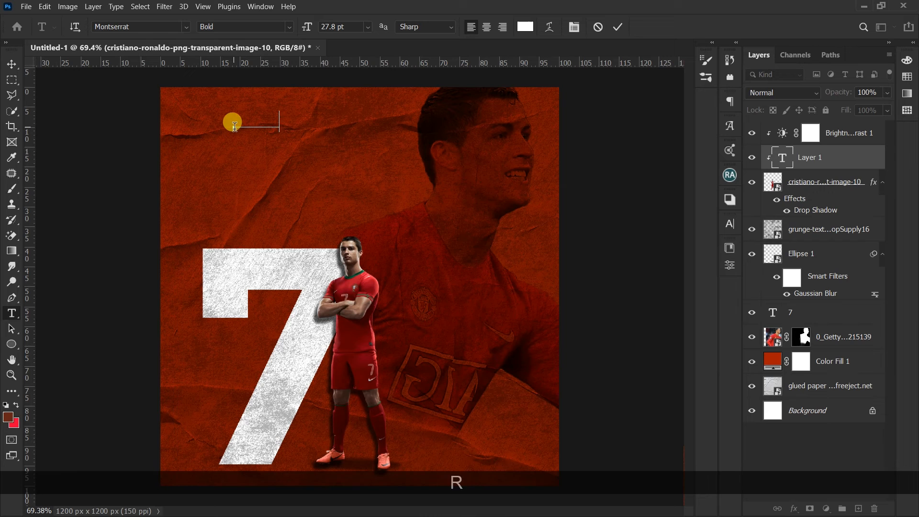
text(ristiano)
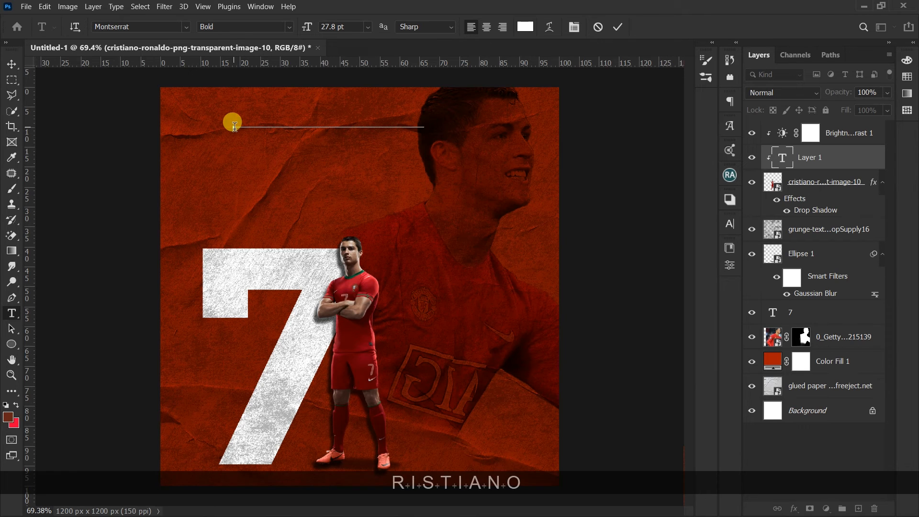
text( Ro)
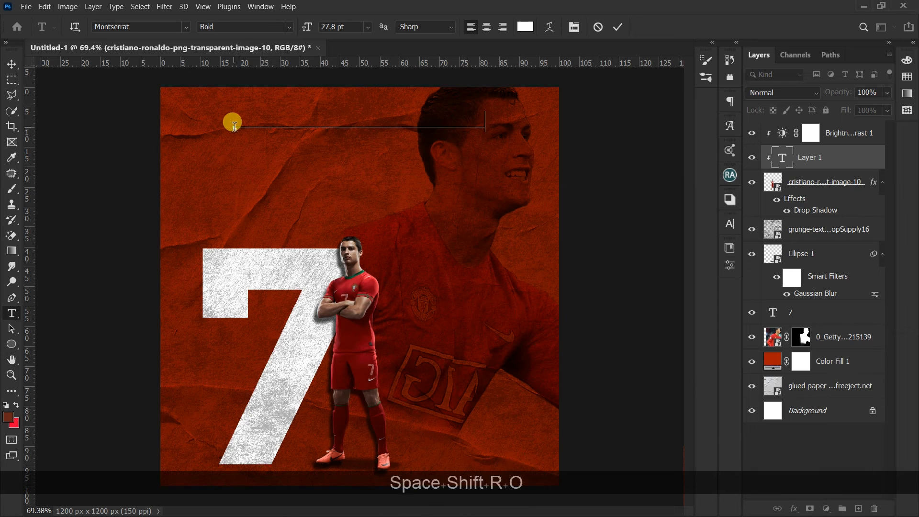
key(BackSpace)
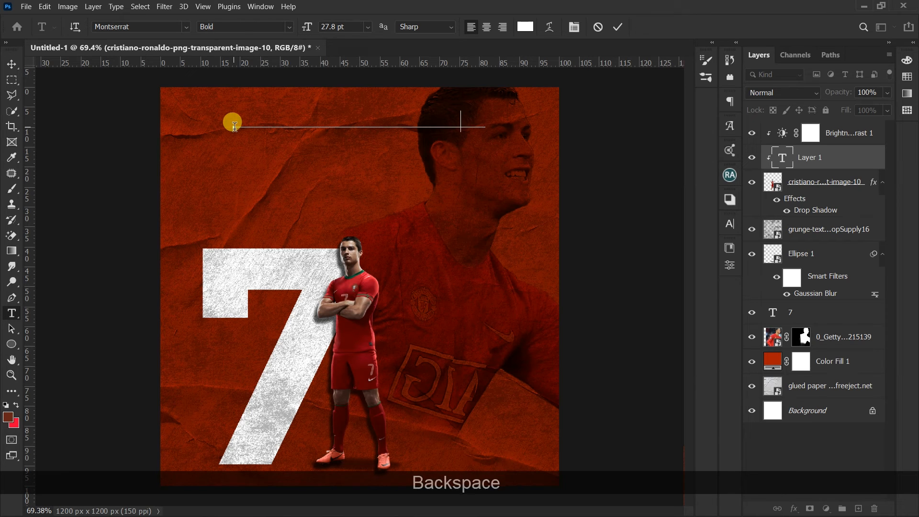
text(On)
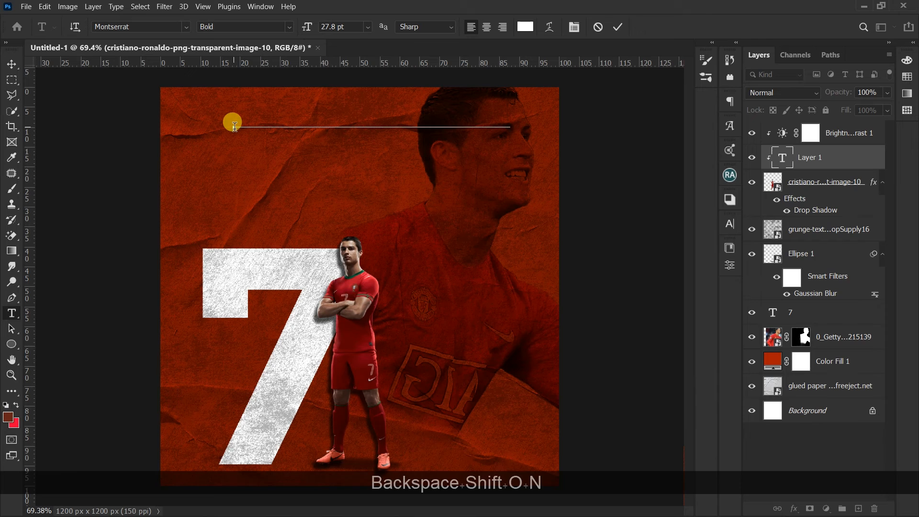
text(ALDO)
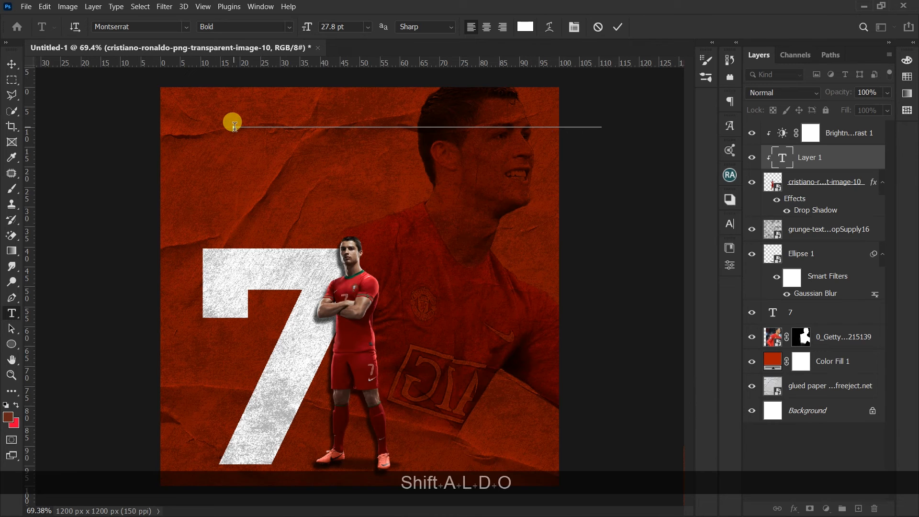
click(621, 27)
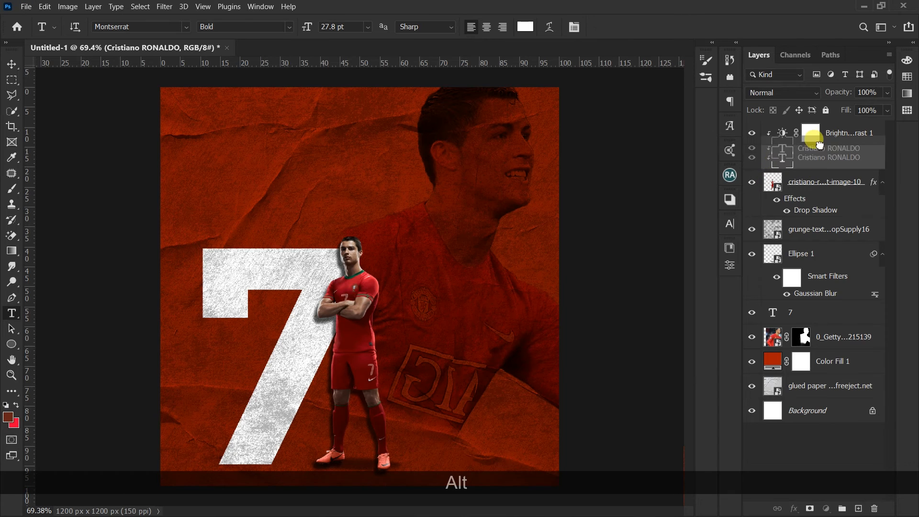
Bring the name text layer above the Brightness/Contrast layer without clipping, and shift the text toward the canvas's upper-left corner.
drag(820, 123, 819, 125)
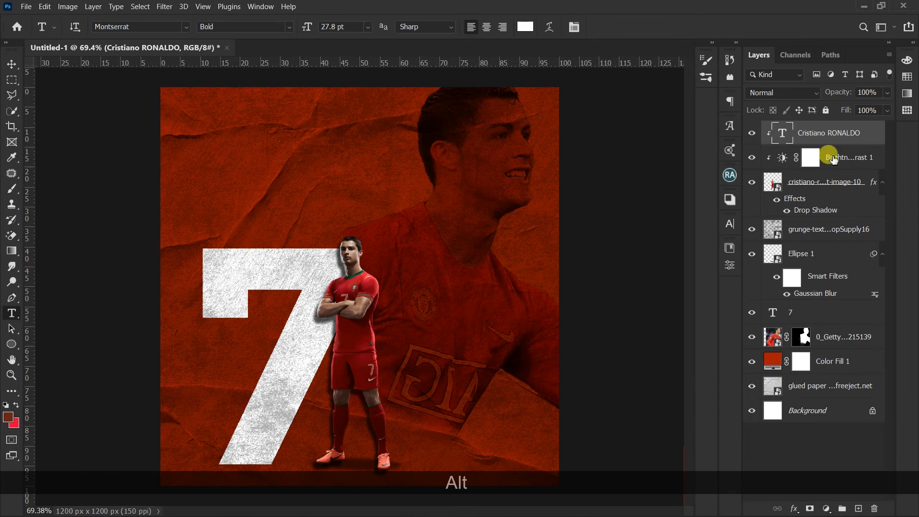
alt+click(776, 144)
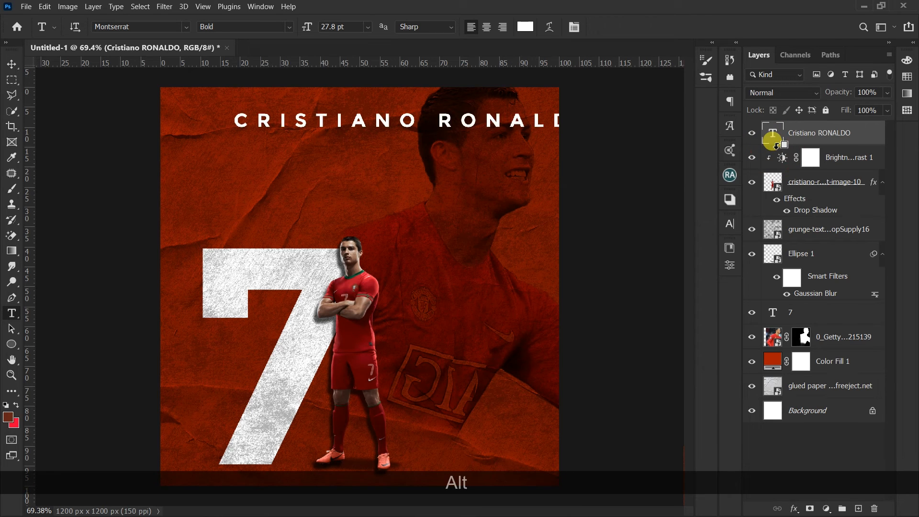
click(11, 65)
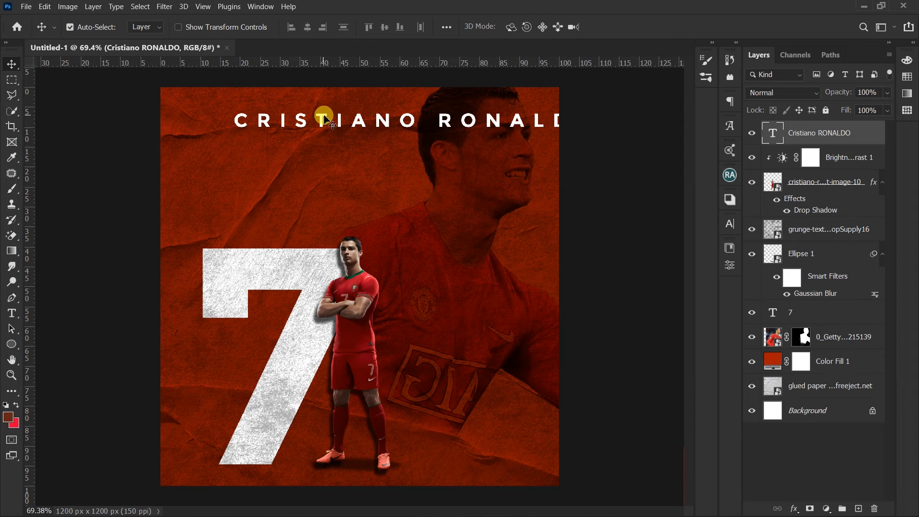
drag(324, 119, 262, 103)
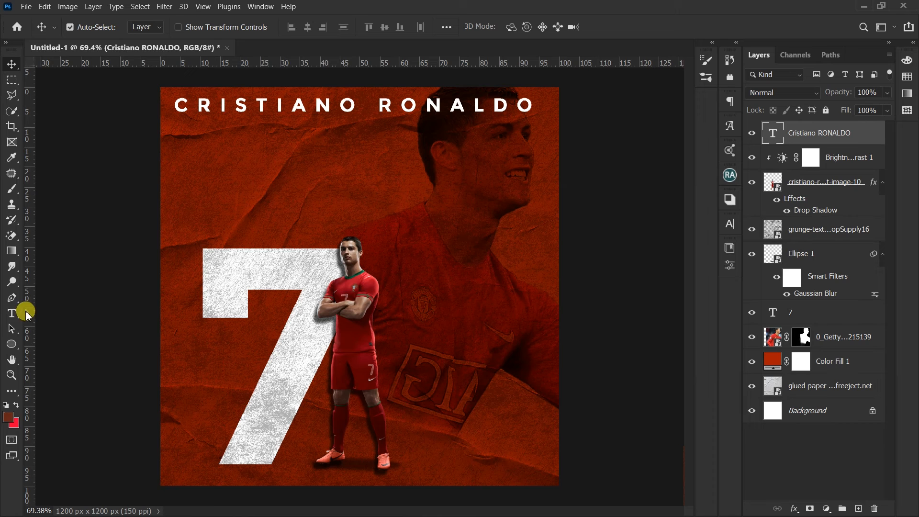
Change the name text's font style to Montserrat Light after trying Regular.
click(12, 312)
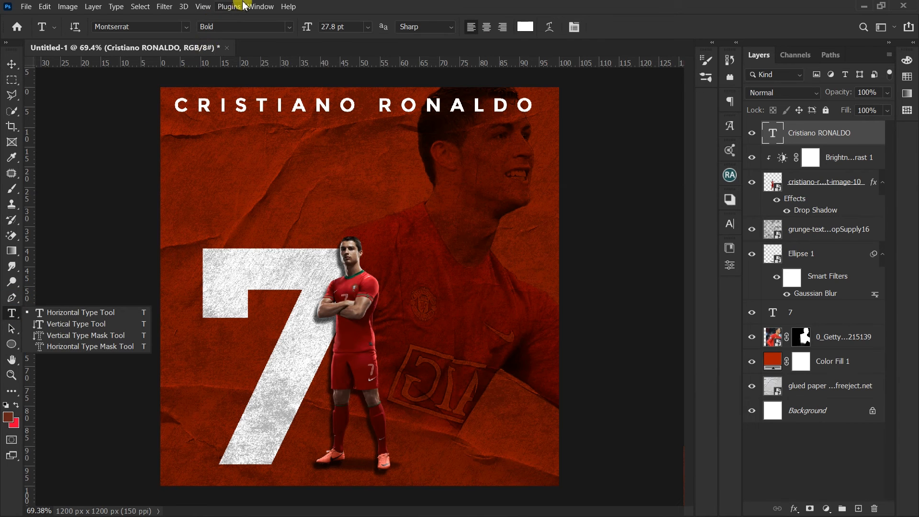
click(290, 27)
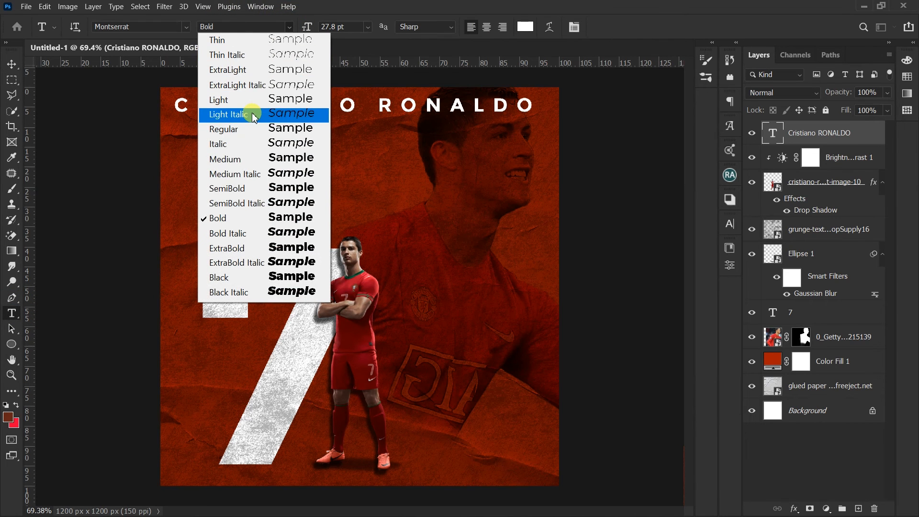
click(246, 128)
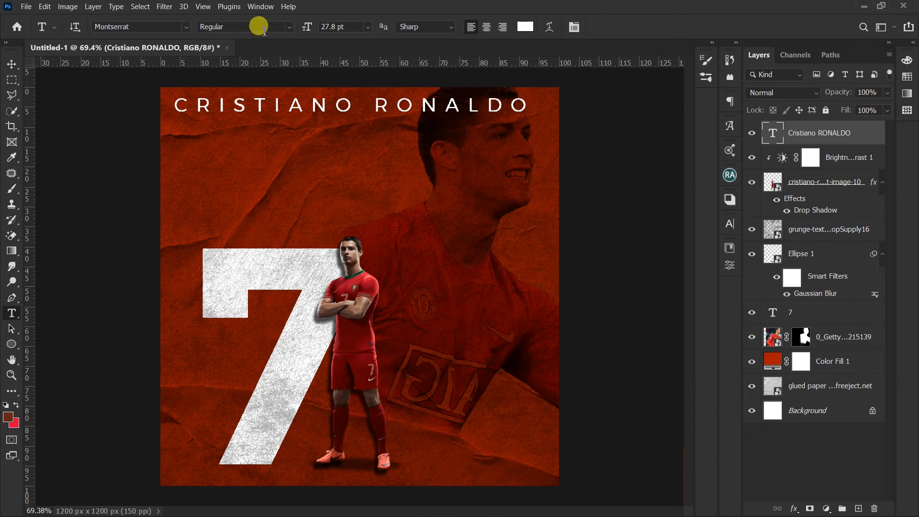
click(292, 27)
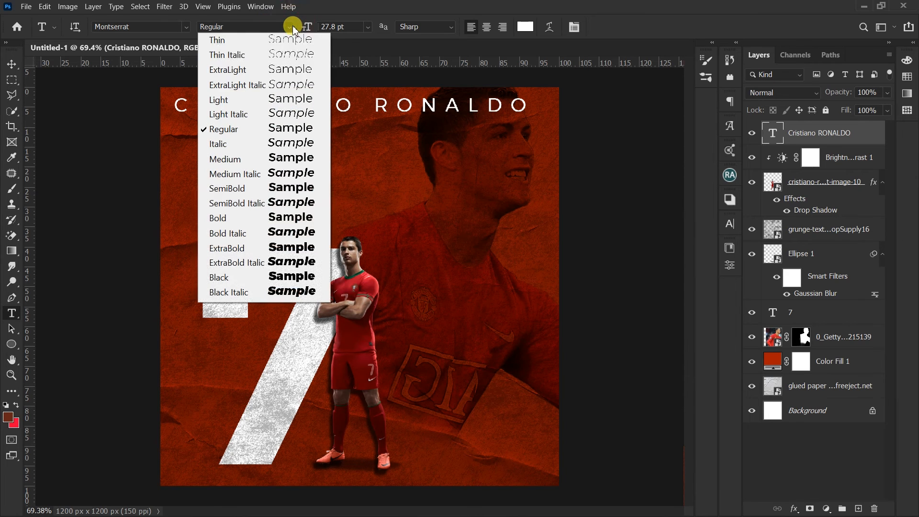
click(271, 100)
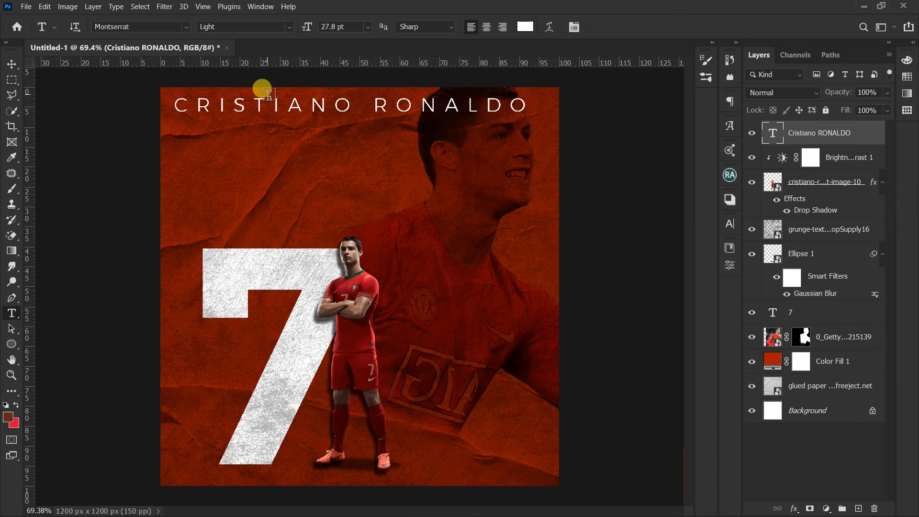
Scale the name text down to about 66%, keeping it in the canvas's upper-left corner.
key(ctrl+t)
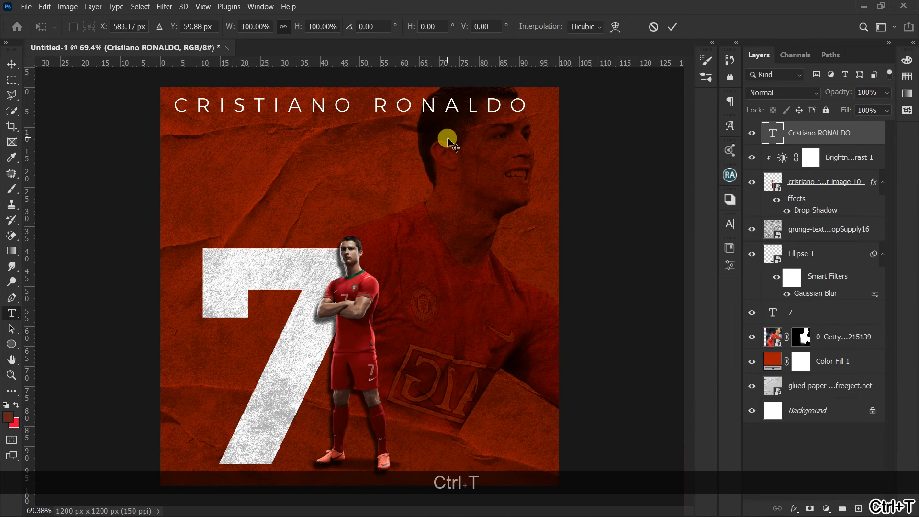
drag(533, 98, 369, 114)
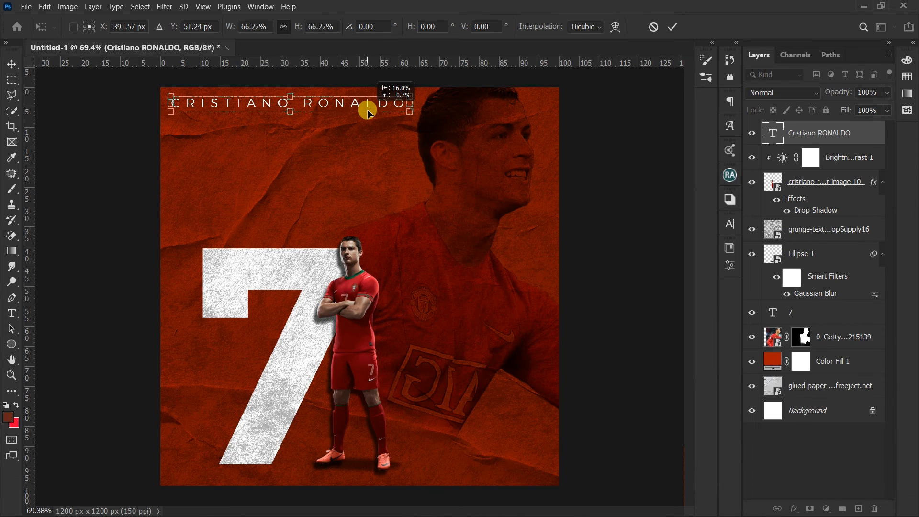
key(Return)
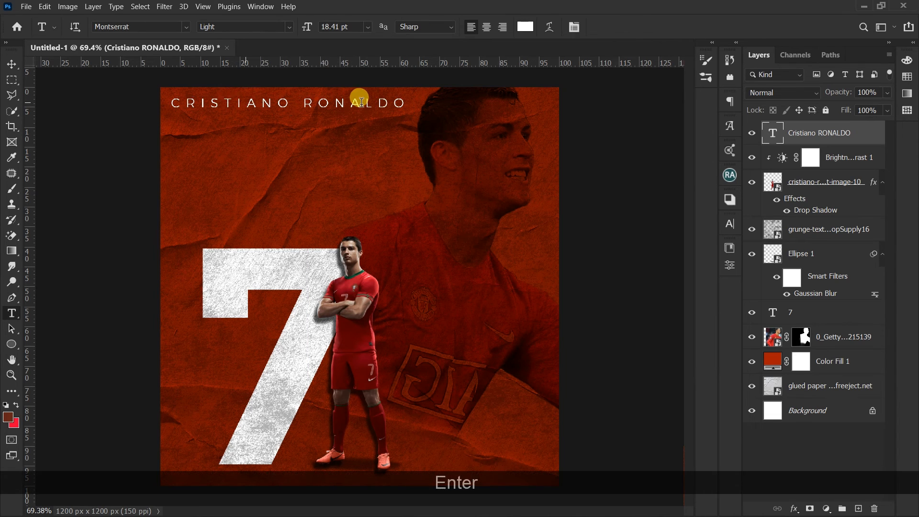
Set the tracking of the name text to 500, trying 140 and 560 first.
click(729, 230)
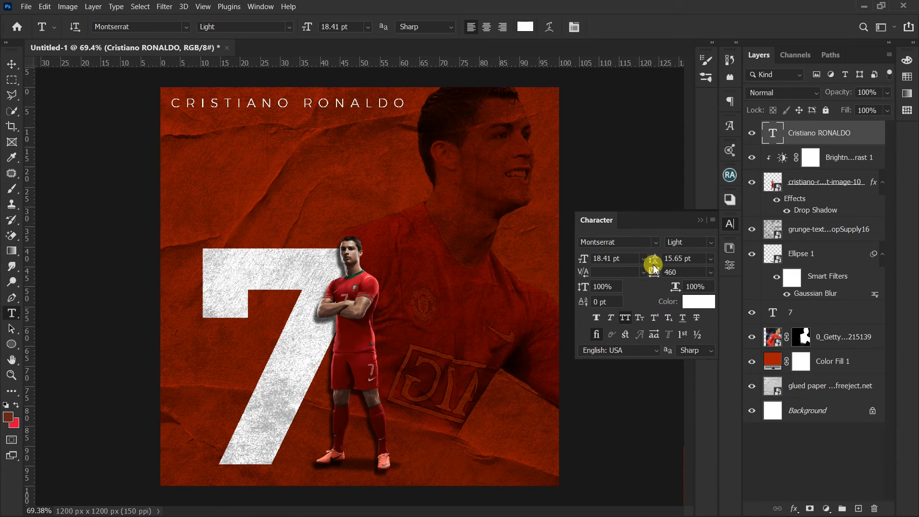
text(140)
key(Return)
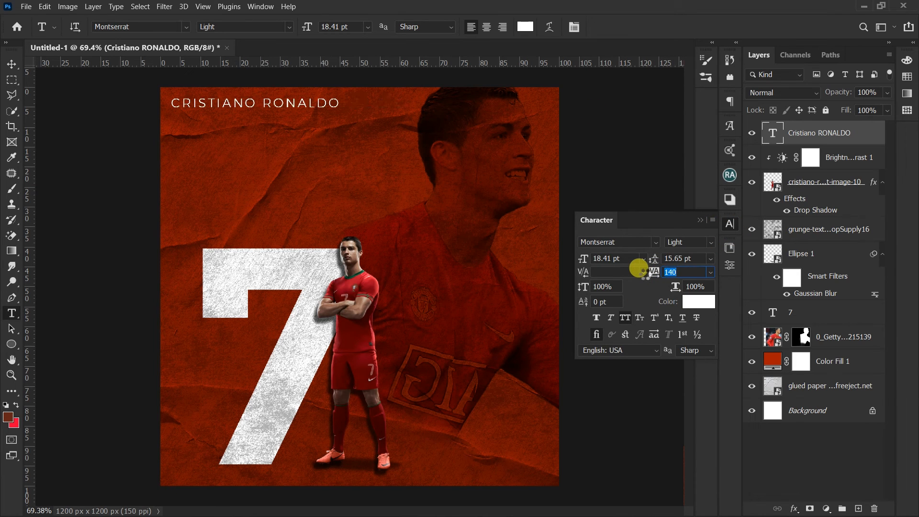
drag(635, 269, 654, 271)
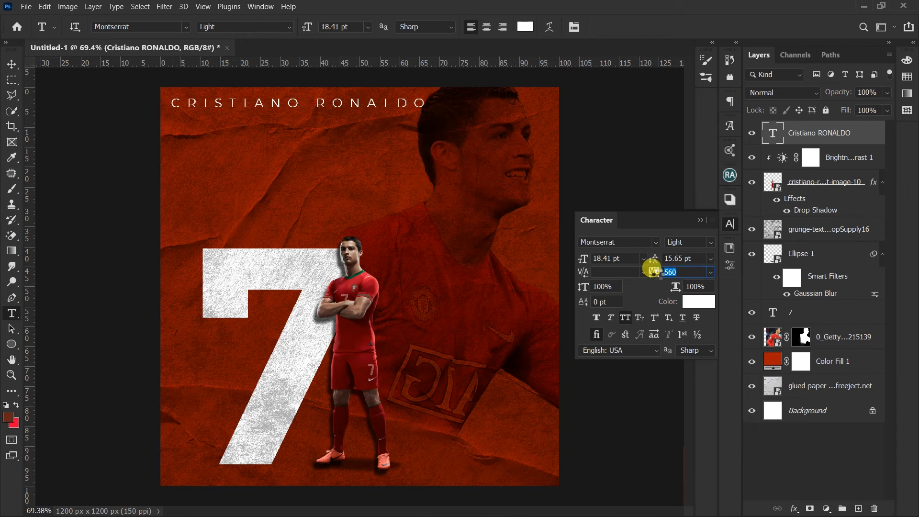
key(Return)
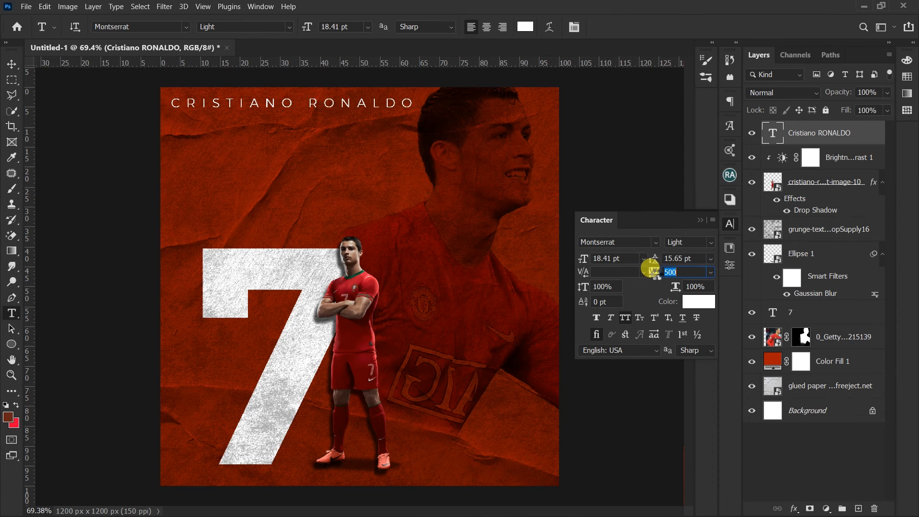
click(700, 222)
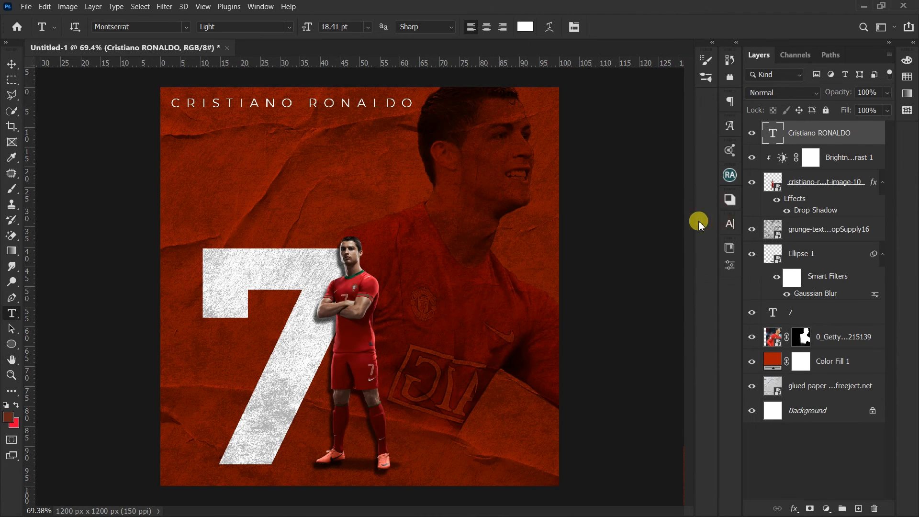
key(v)
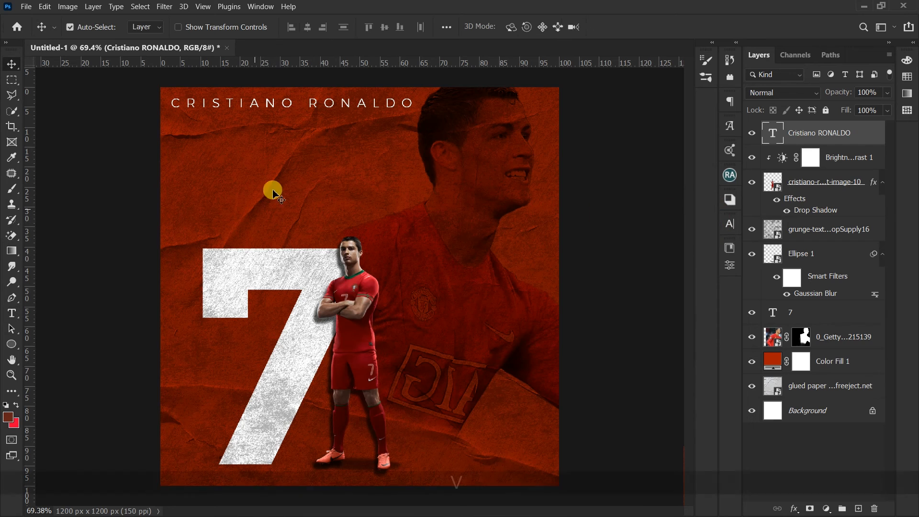
Add a Color Lookup adjustment layer above the name text using the 3D LUT "Kodak 5218 Kodak 2395 (by Adobe).cube".
click(827, 509)
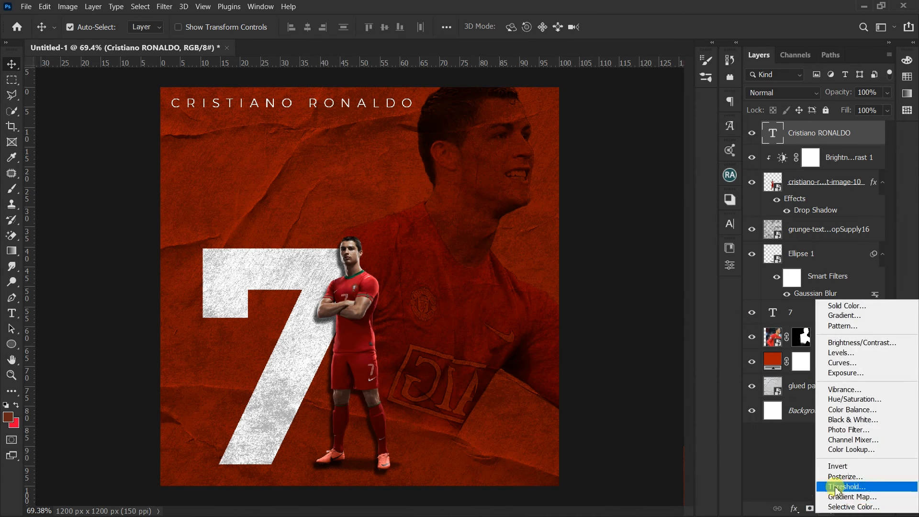
click(845, 451)
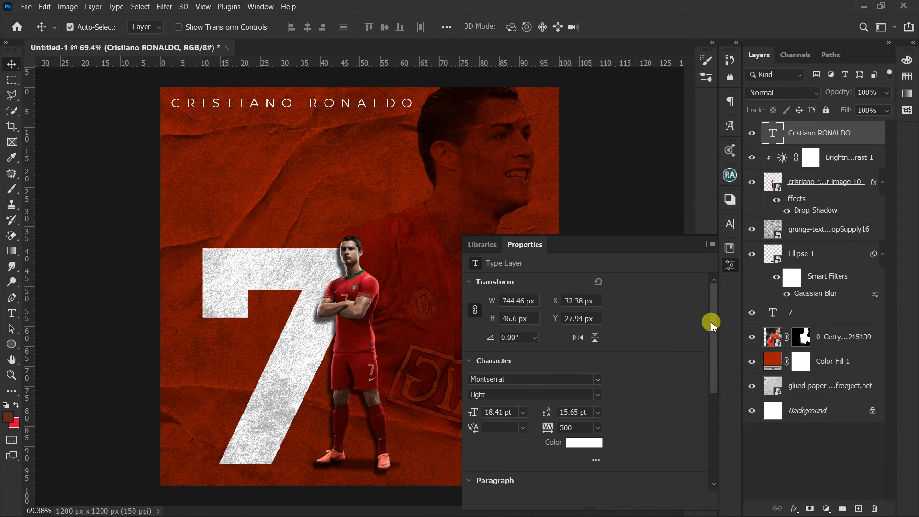
click(669, 288)
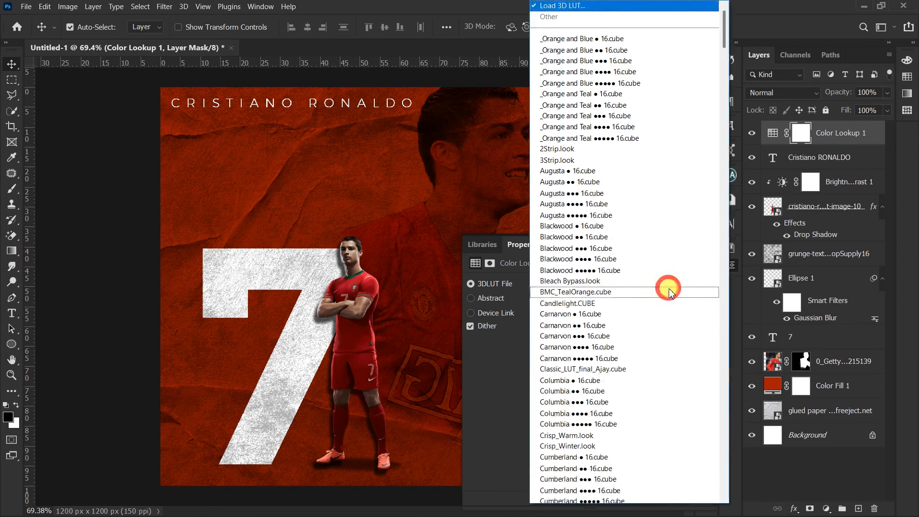
drag(726, 21, 731, 238)
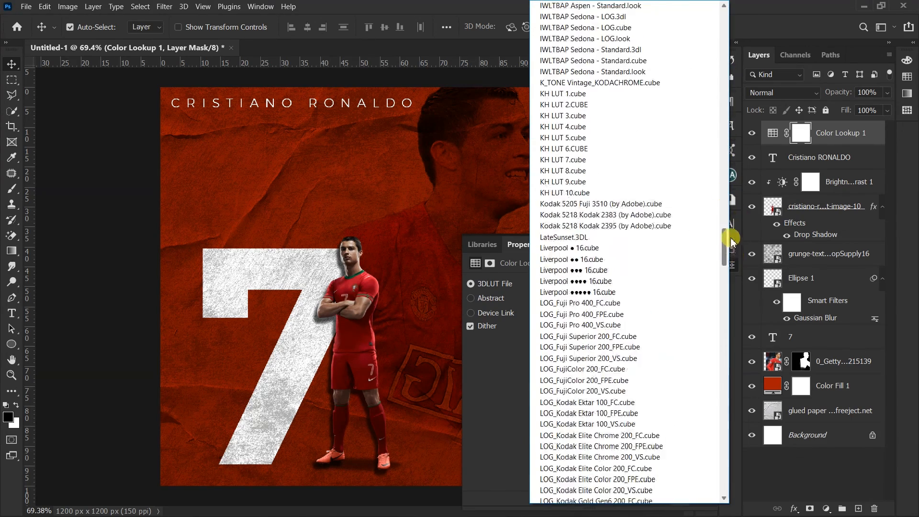
click(624, 227)
click(701, 244)
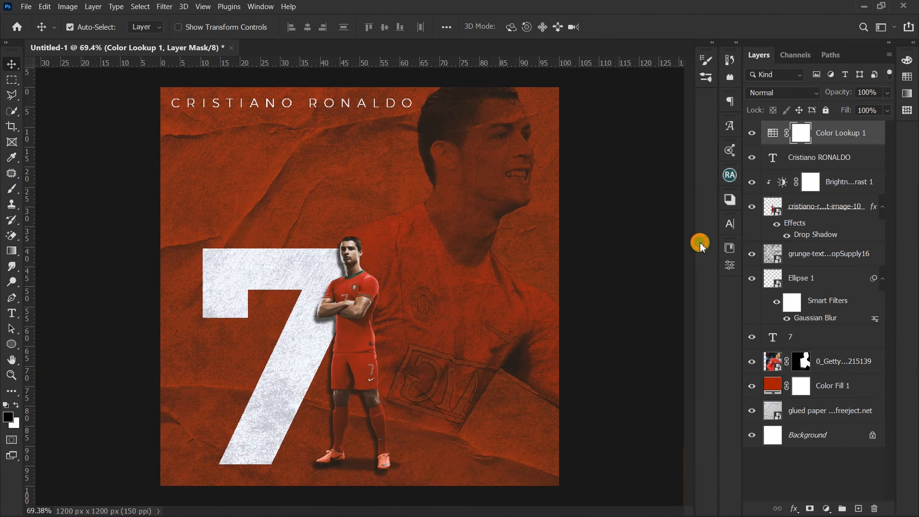
Set the opacity of the Color Lookup 1 adjustment layer to 64%.
key(6)
key(4)
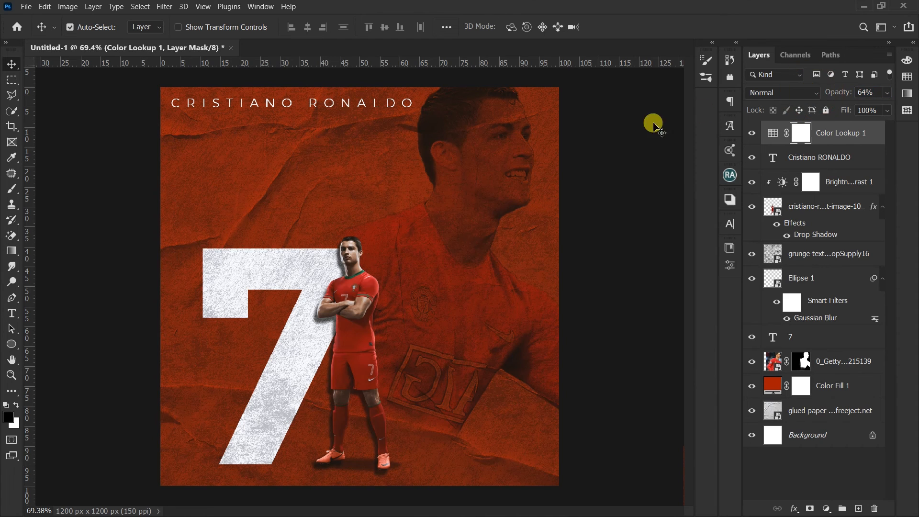
scroll(437, 160, up, 1)
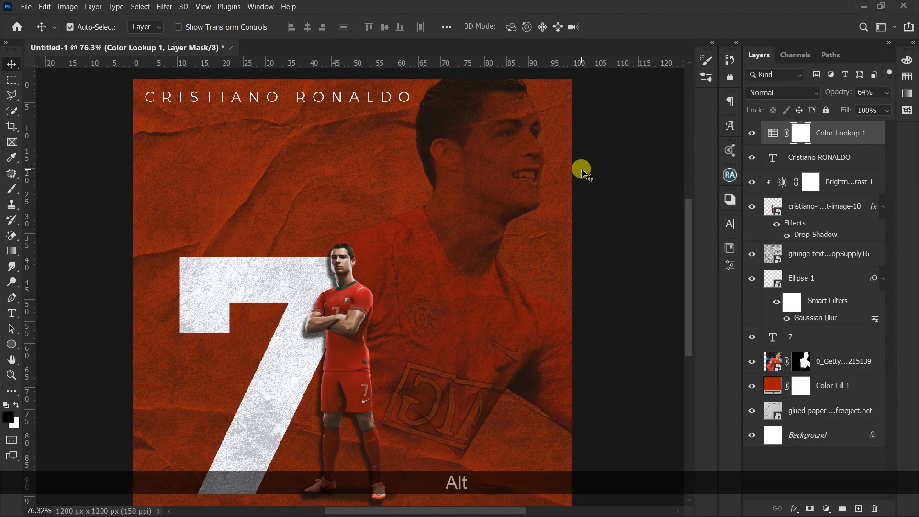
scroll(414, 220, down, 1)
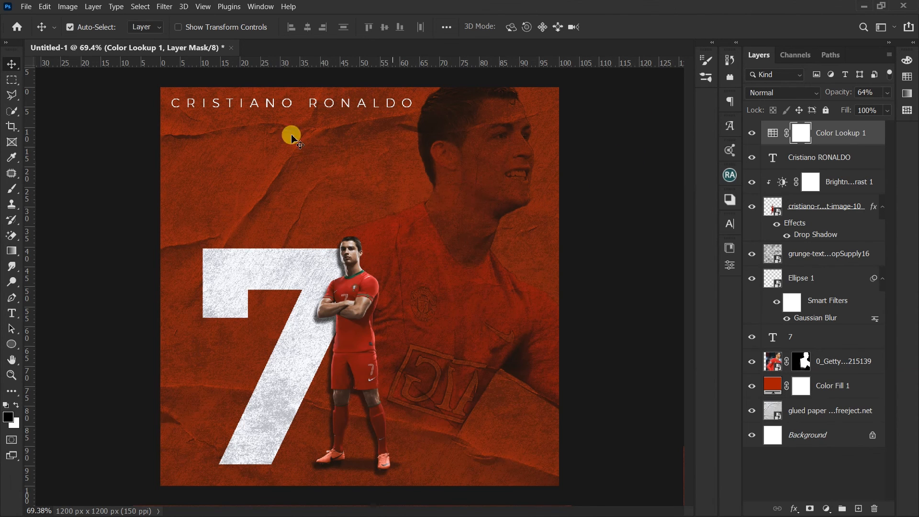
Place the Manchester-United-logo image as an embedded object in the poster.
click(25, 8)
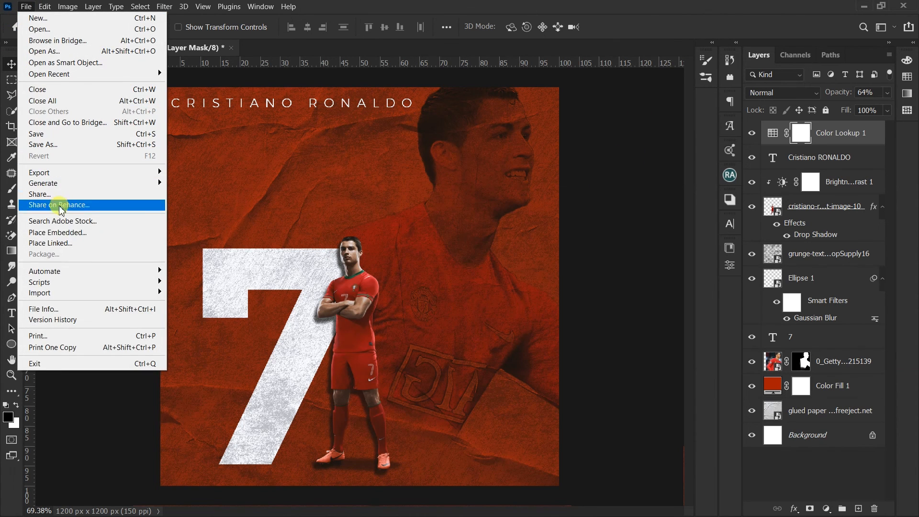
click(56, 233)
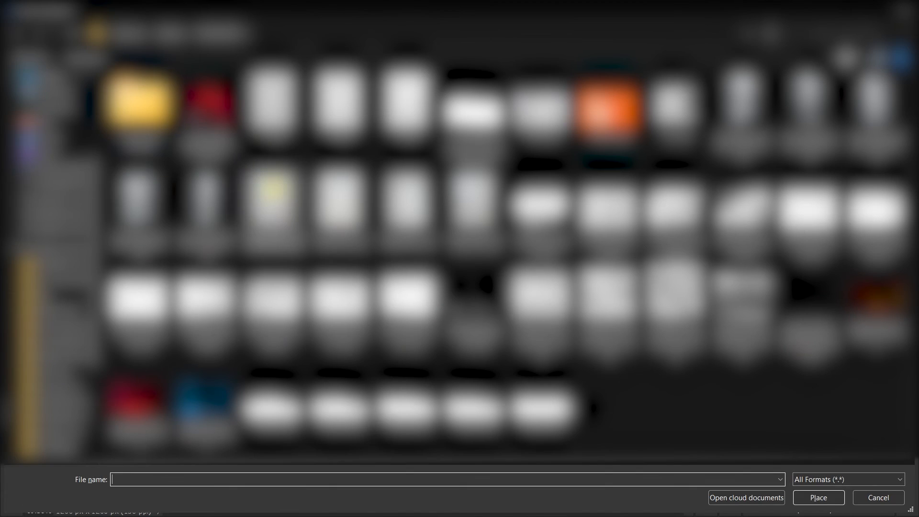
click(66, 79)
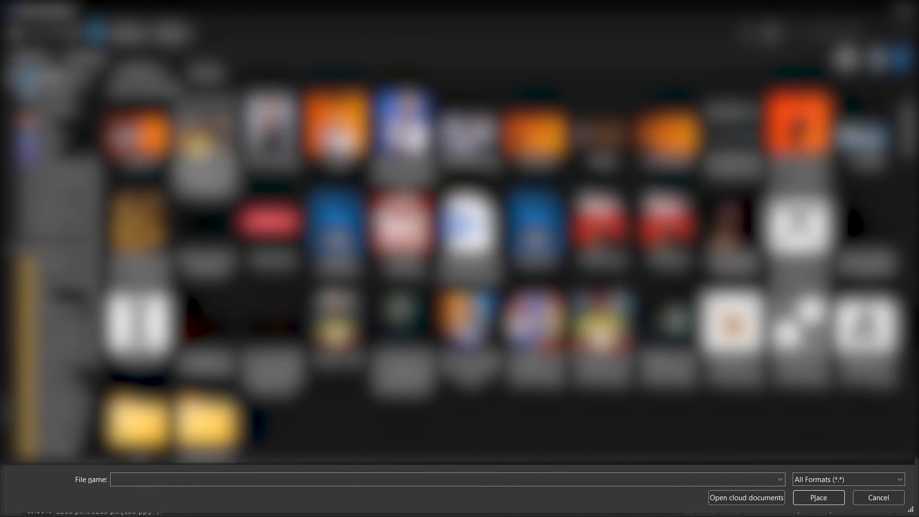
scroll(210, 160, up, 3)
double_click(272, 115)
double_click(411, 120)
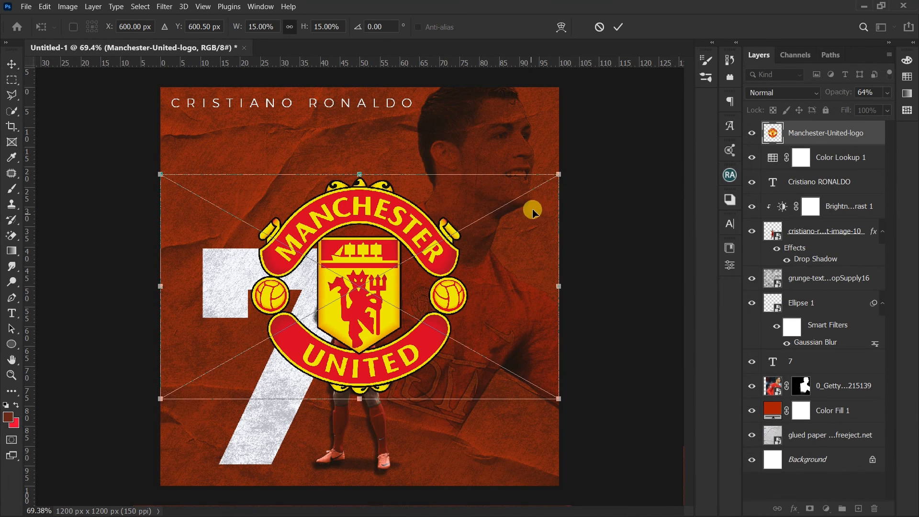
Scale the Manchester United logo down to about 2.6% and position it in the canvas's lower-right corner.
drag(555, 176, 383, 245)
drag(360, 286, 530, 455)
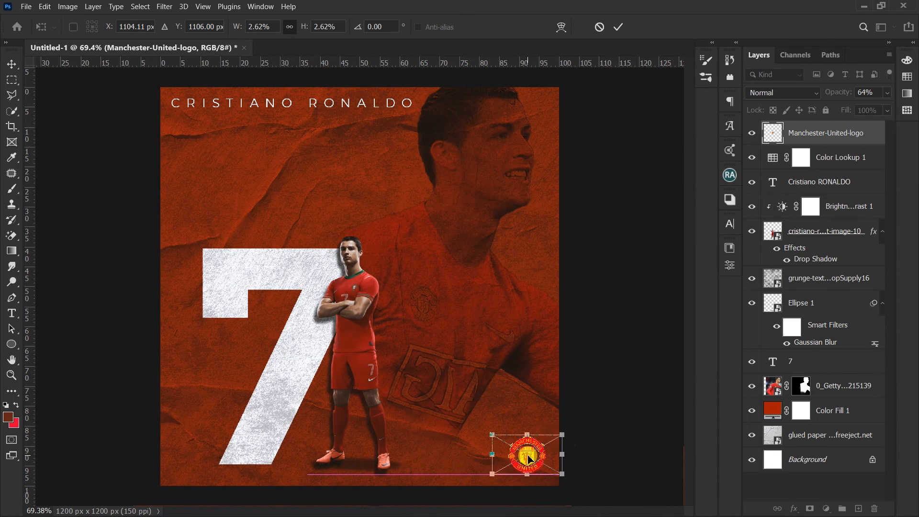
key(Return)
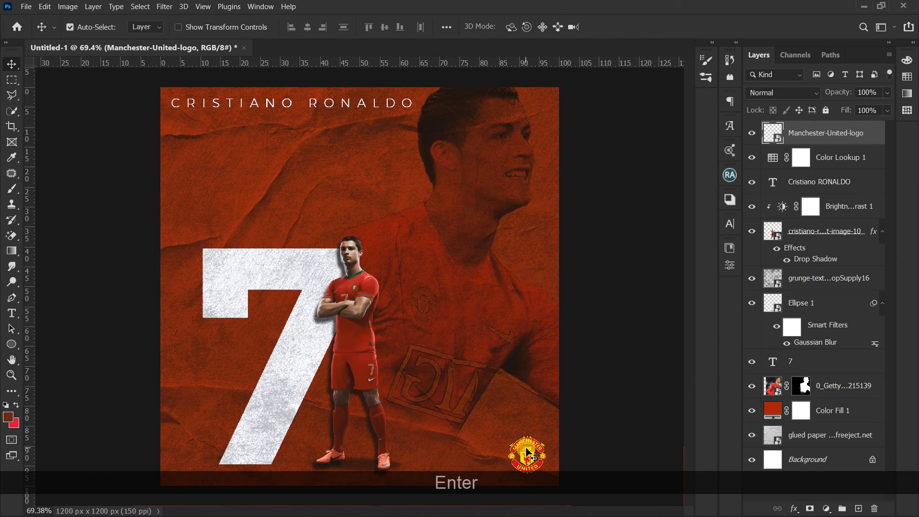
drag(529, 446, 529, 445)
Move the Manchester-United-logo layer below Color Lookup 1 and set its opacity to 76%.
drag(796, 132, 805, 173)
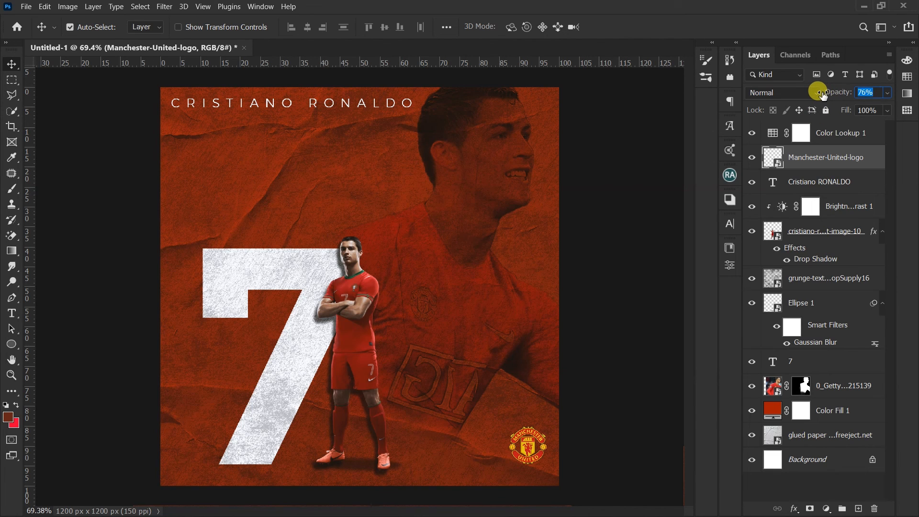
drag(818, 91, 819, 91)
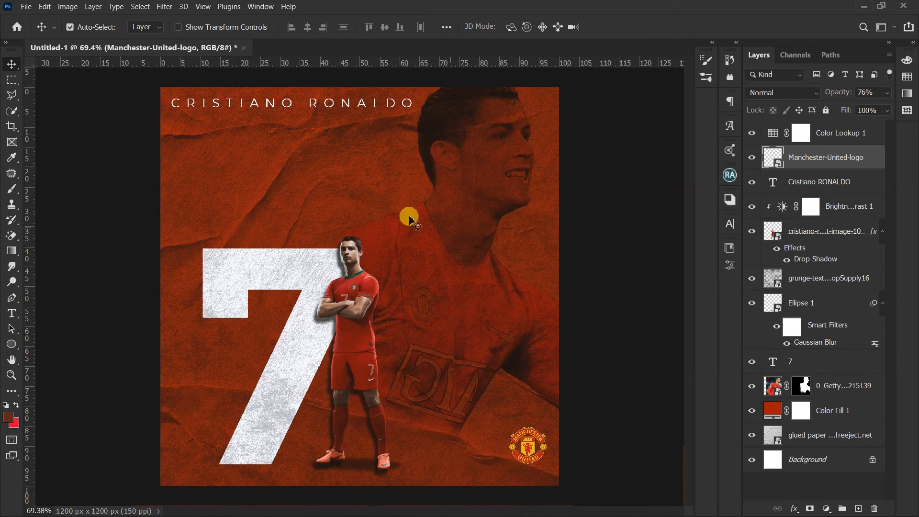